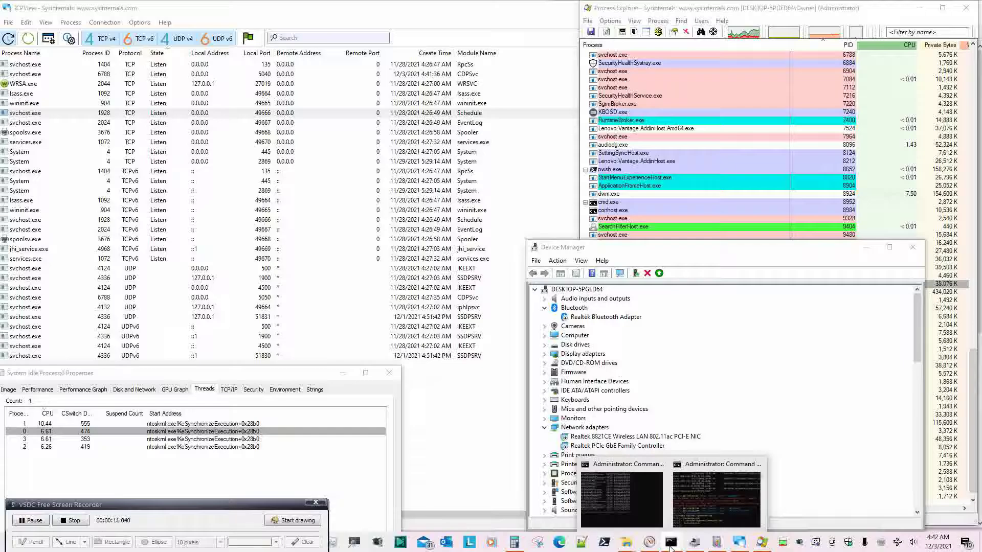
# Bring both administrator Command Prompt windows forward and place the smaller PowerShell window at C:\ over the larger one.
pyautogui.click(694, 515)
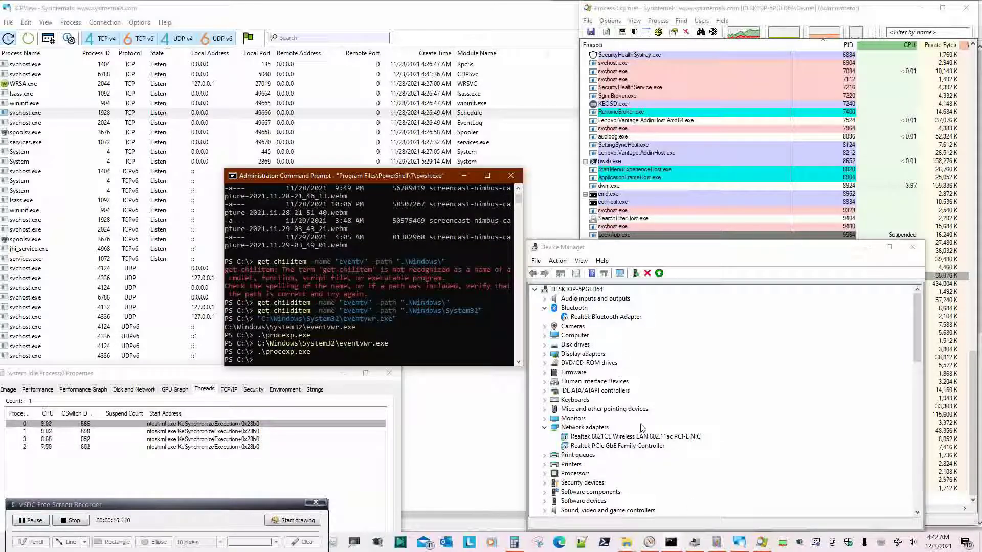
pyautogui.click(671, 542)
pyautogui.moveTo(657, 523)
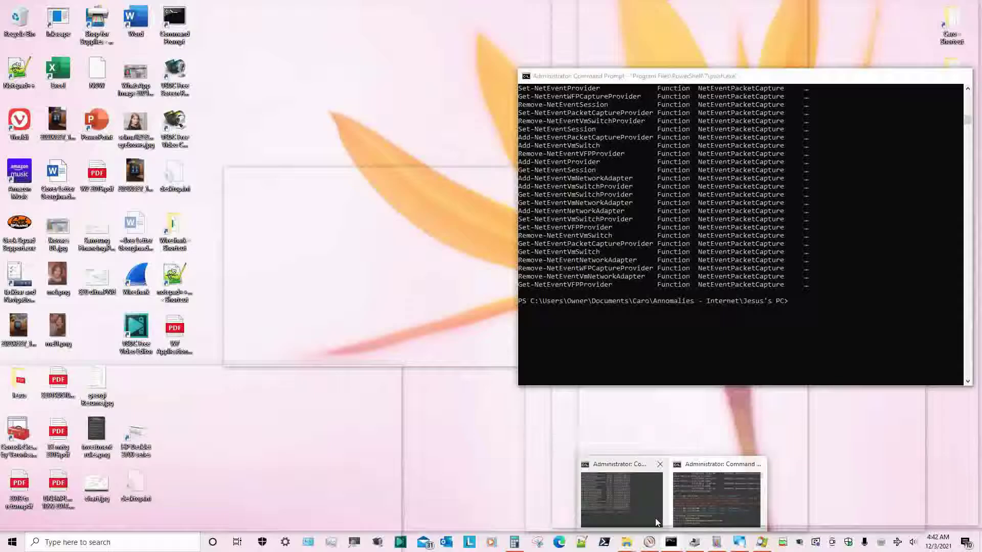
pyautogui.click(657, 523)
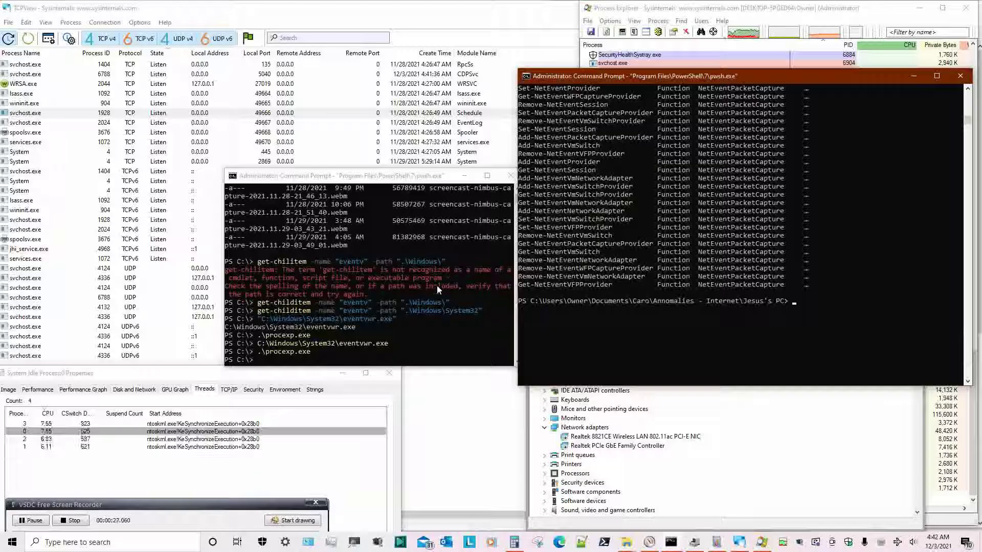
pyautogui.click(437, 282)
pyautogui.moveTo(340, 177); pyautogui.dragTo(730, 223)
pyautogui.click(740, 322)
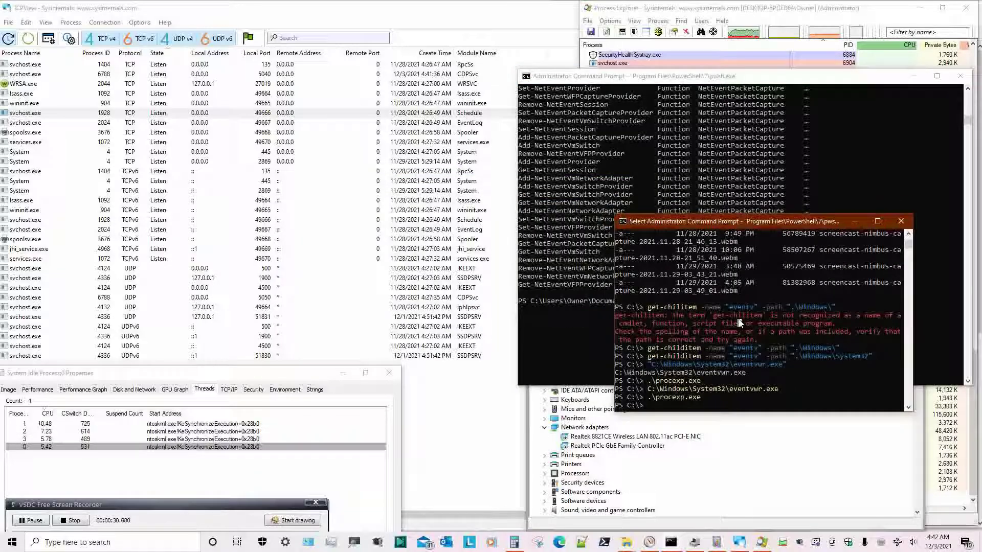
# Recall and run the pnputil /enable-device command for the PCI\VEN_10EC&DEV_C821 device in the C:\ PowerShell session.
pyautogui.press('Escape')
pyautogui.press('Up')
pyautogui.press('Up')
pyautogui.press('Up')
pyautogui.press('Up')
pyautogui.press('Up')
pyautogui.press('Up')
pyautogui.press('Up')
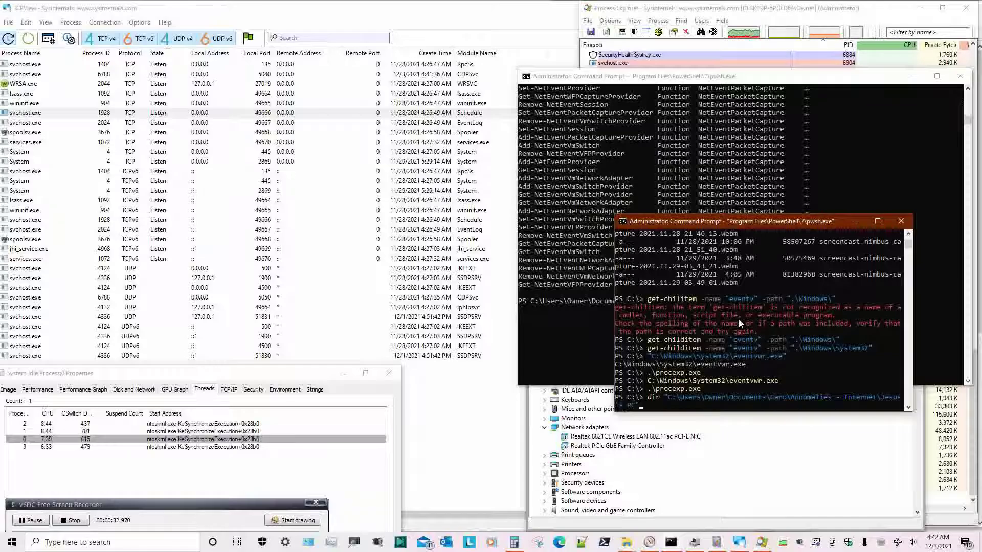
pyautogui.press('Up')
pyautogui.press('Up')
pyautogui.press('Up')
pyautogui.press('Up')
pyautogui.press('Up')
pyautogui.press('Up')
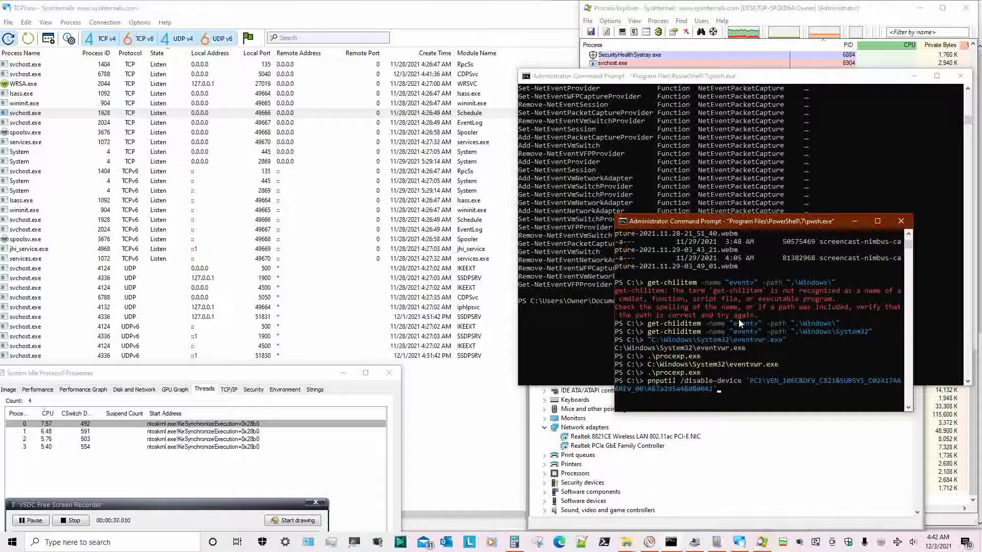
pyautogui.press('Up')
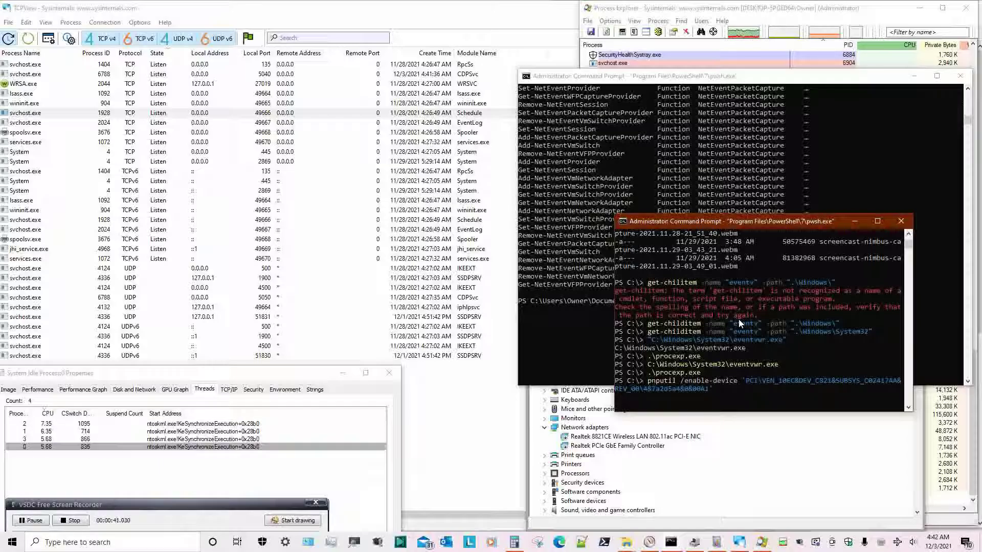
pyautogui.press('Return')
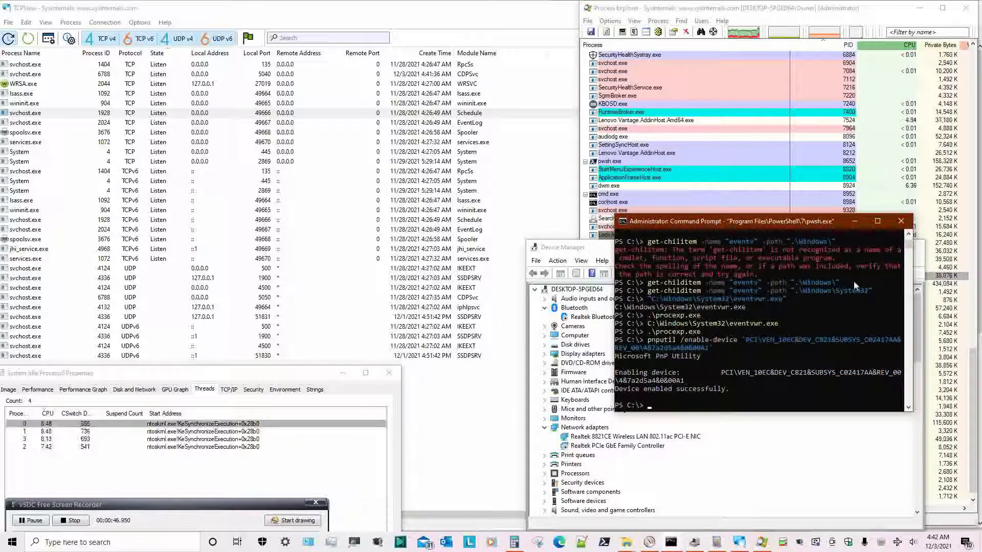
# Minimize the PowerShell window, show Resource Monitor's network activity, and minimize Device Manager.
pyautogui.click(855, 222)
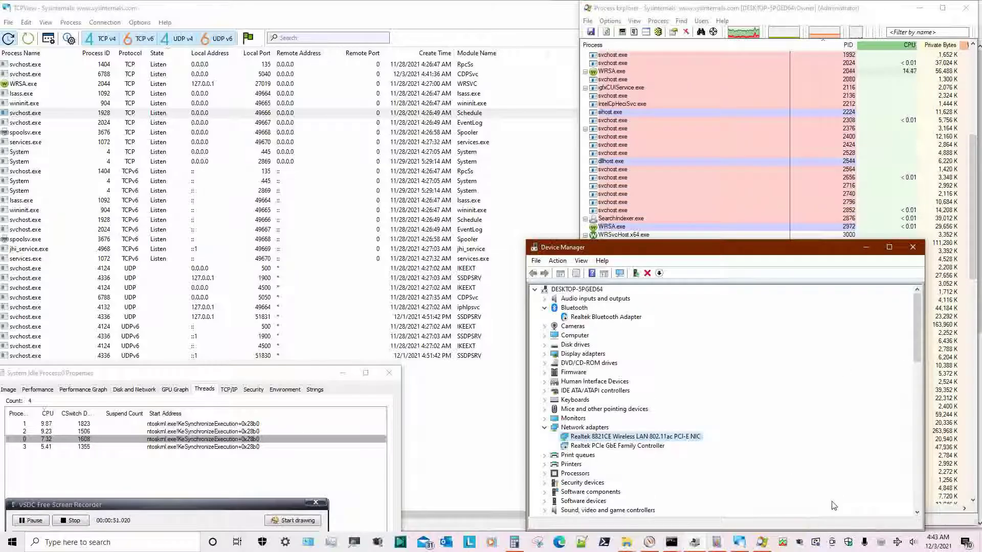
pyautogui.click(648, 544)
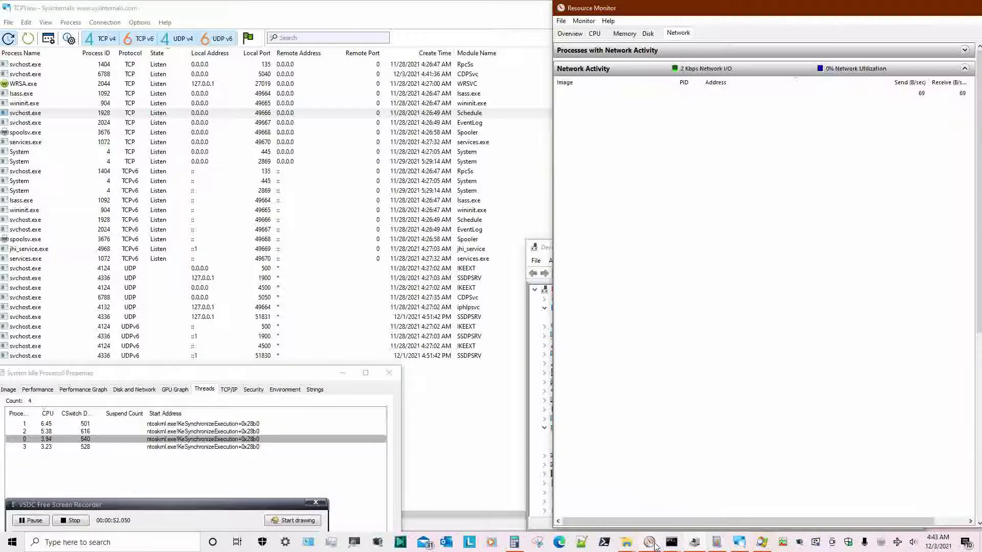
pyautogui.click(536, 424)
pyautogui.click(866, 247)
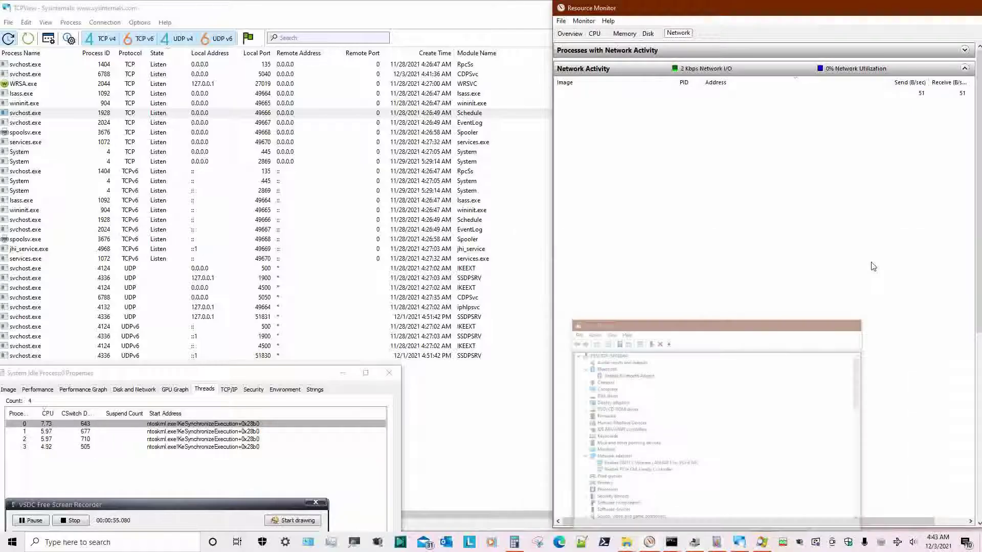
# Connect to the secured Wi-Fi network 553DF3.
pyautogui.click(906, 542)
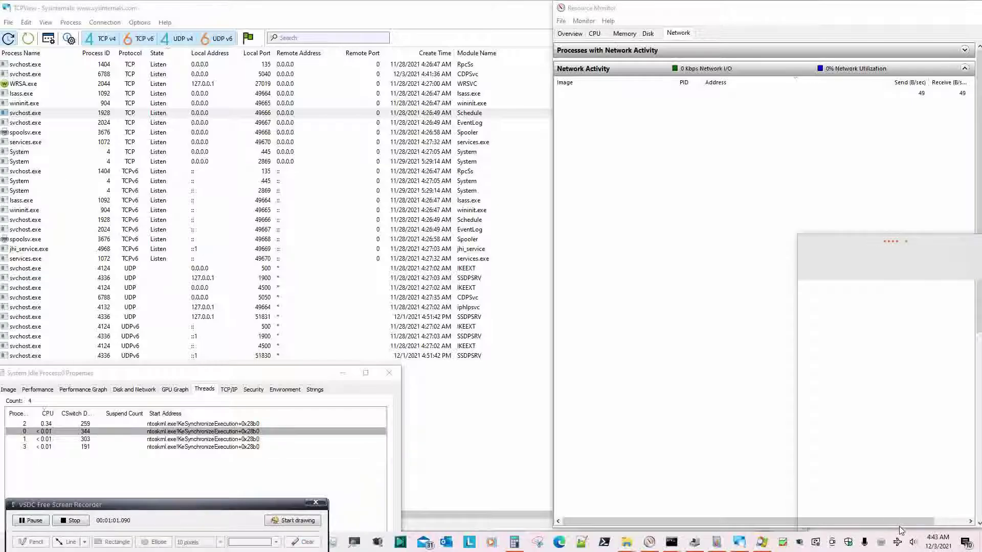
pyautogui.click(891, 258)
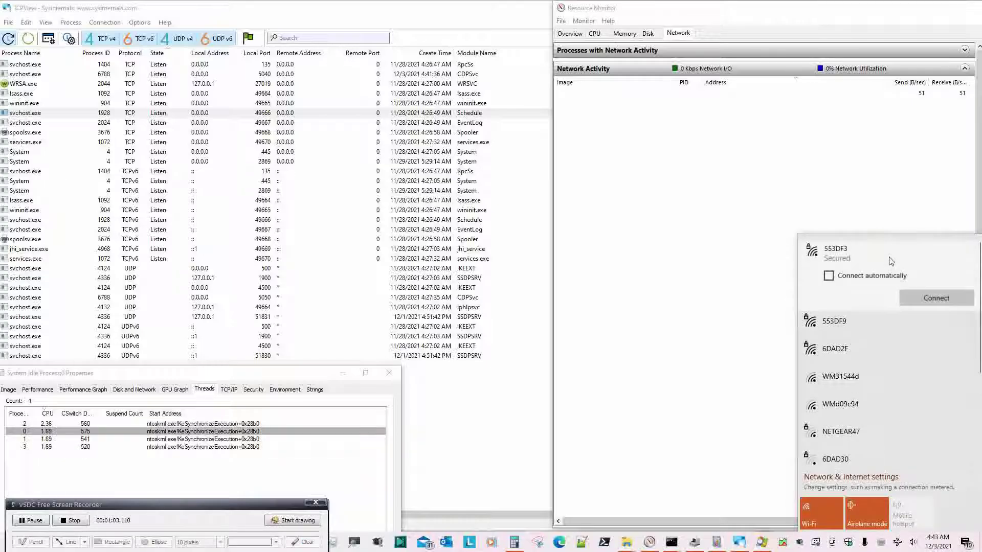
pyautogui.click(930, 299)
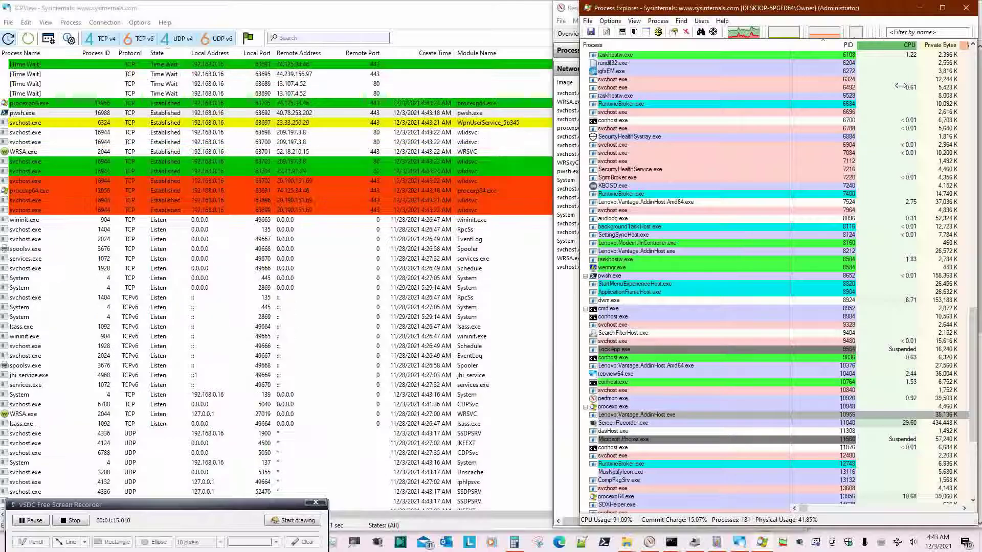
# Look through the running processes in Process Explorer and minimize it to uncover Resource Monitor.
pyautogui.scroll(20, 818, 143)
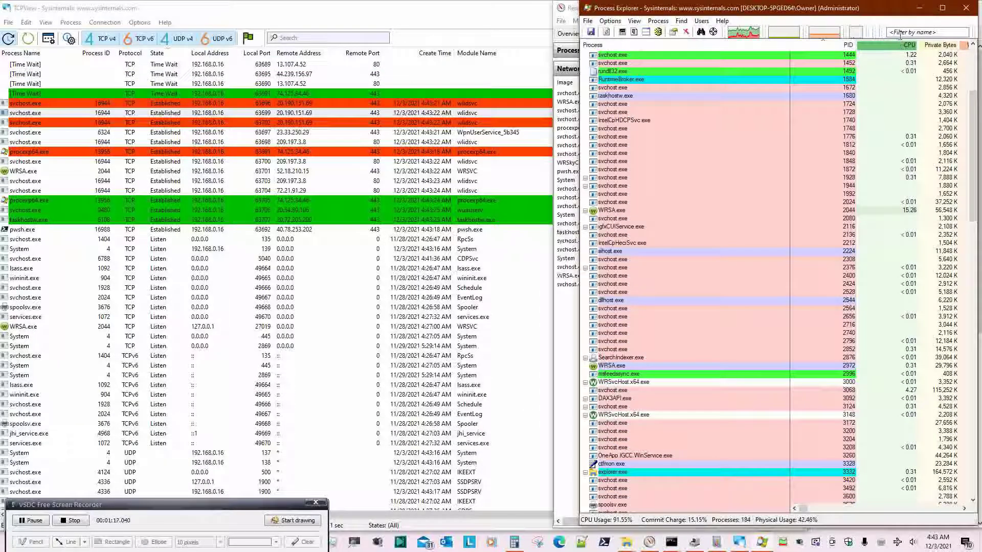
pyautogui.scroll(-7, 899, 45)
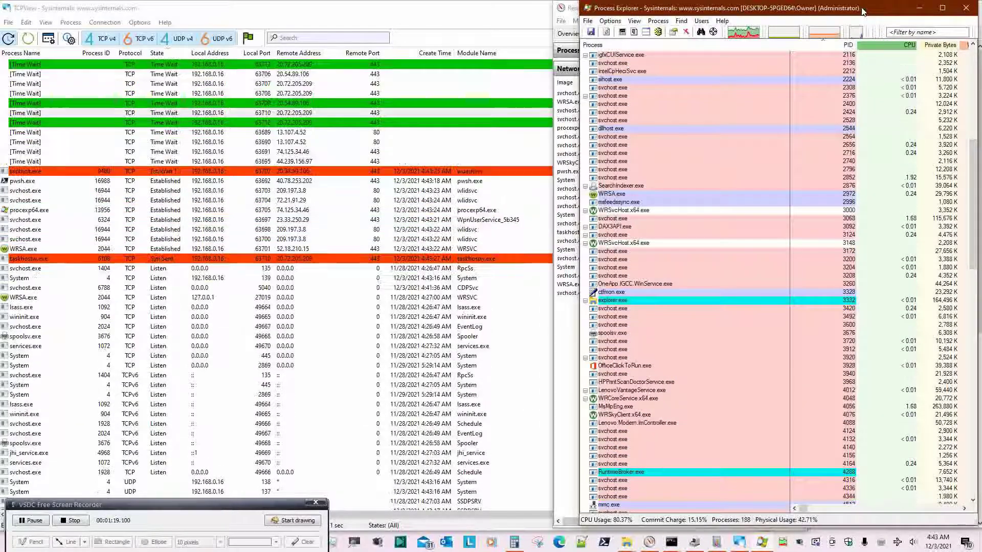
pyautogui.click(919, 8)
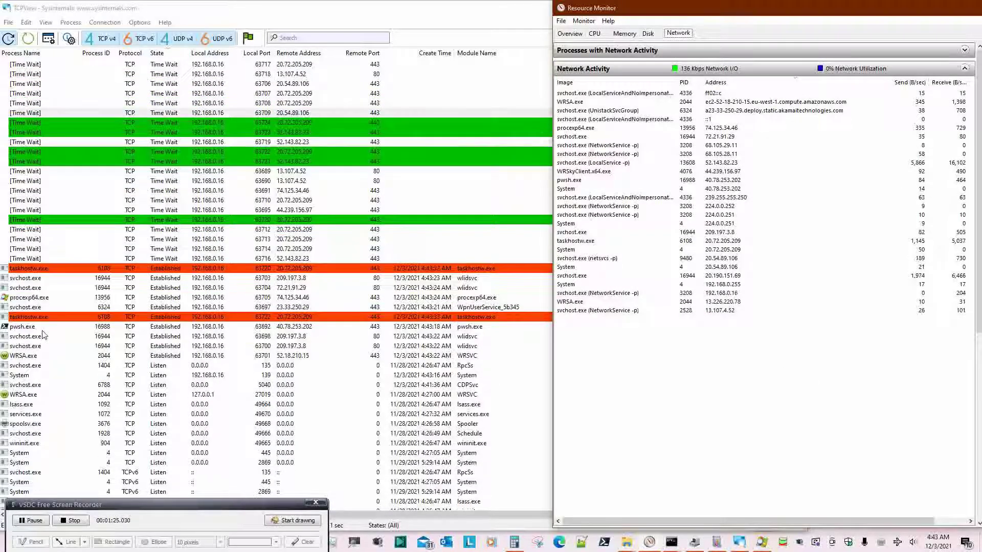
# Inspect the established pwsh.exe connection in TCPView and return to Resource Monitor's network activity list.
pyautogui.click(36, 330)
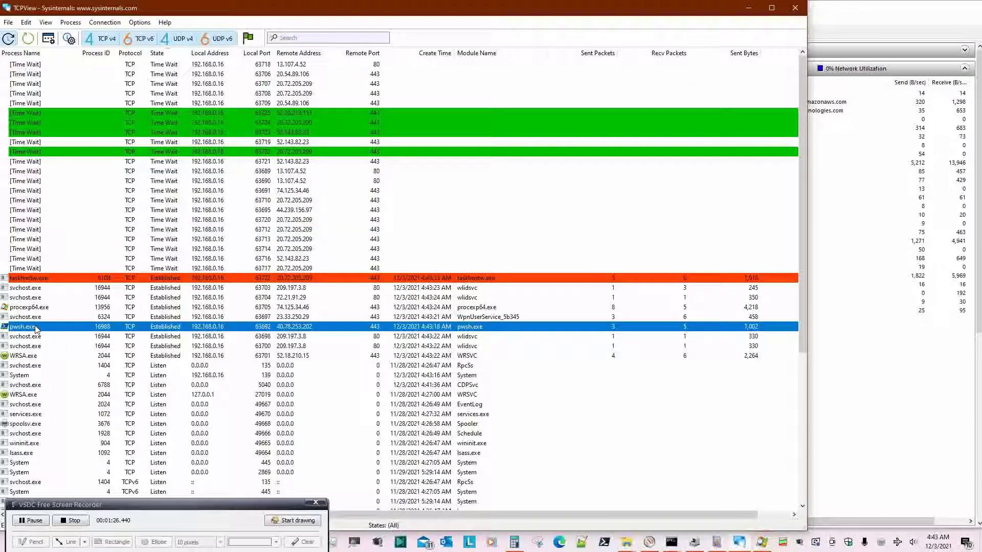
pyautogui.rightClick(36, 330)
pyautogui.click(217, 364)
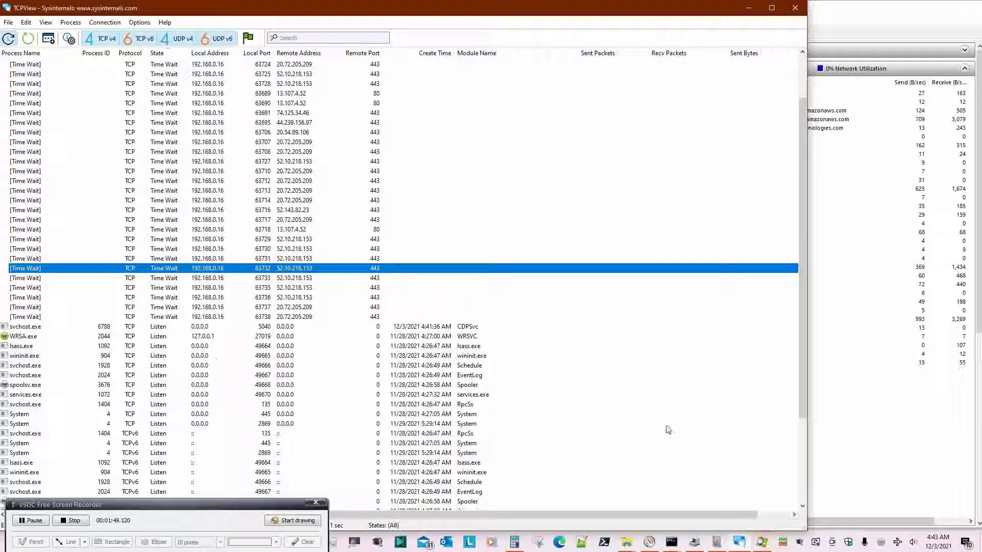
pyautogui.click(896, 455)
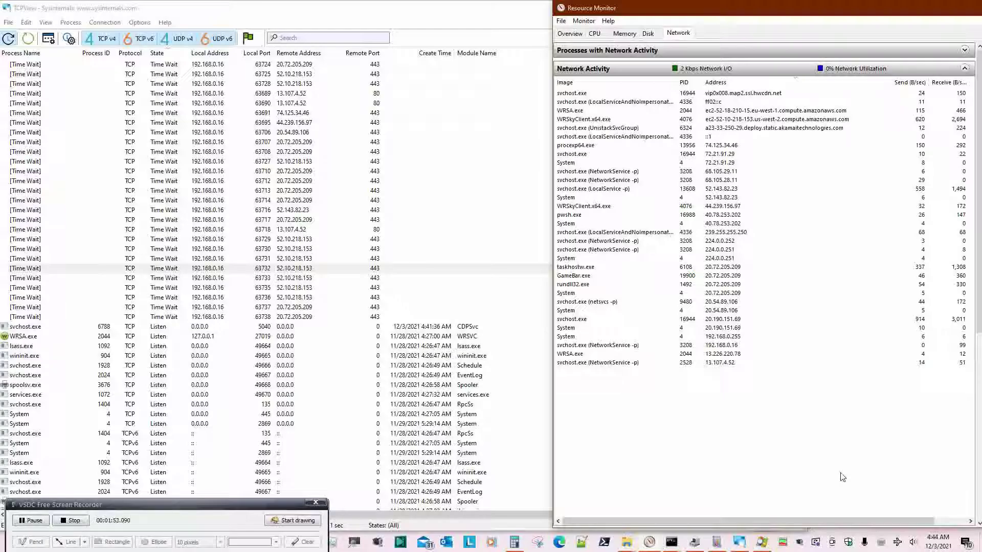
# Check the network adapters in Device Manager, reconnect to the secured Wi-Fi network 553DF3, and minimize Device Manager.
pyautogui.click(717, 542)
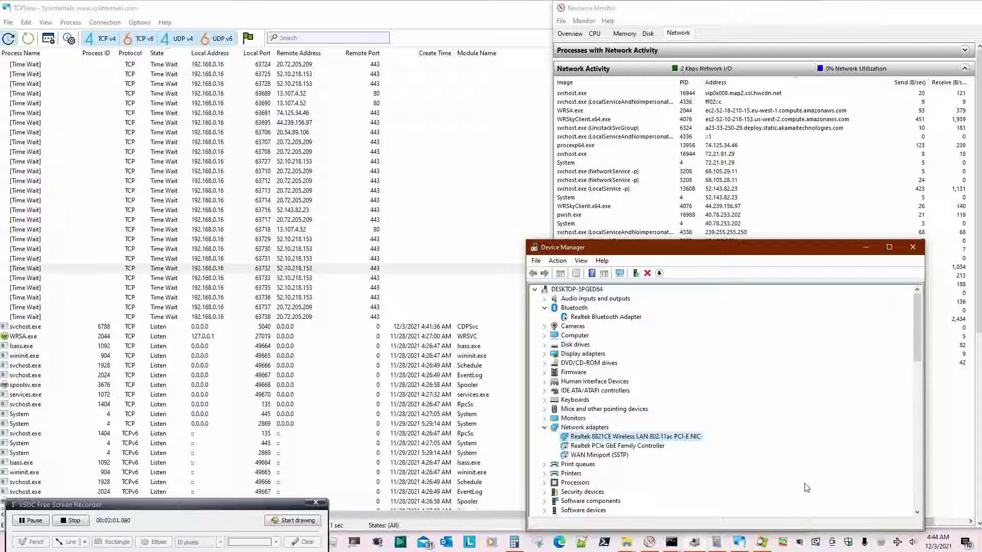
pyautogui.click(897, 545)
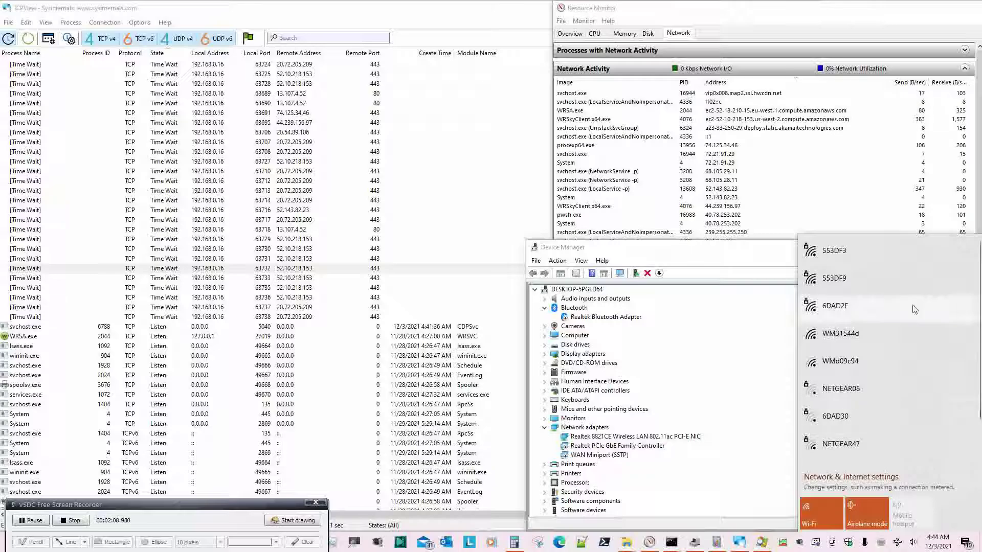
pyautogui.click(894, 267)
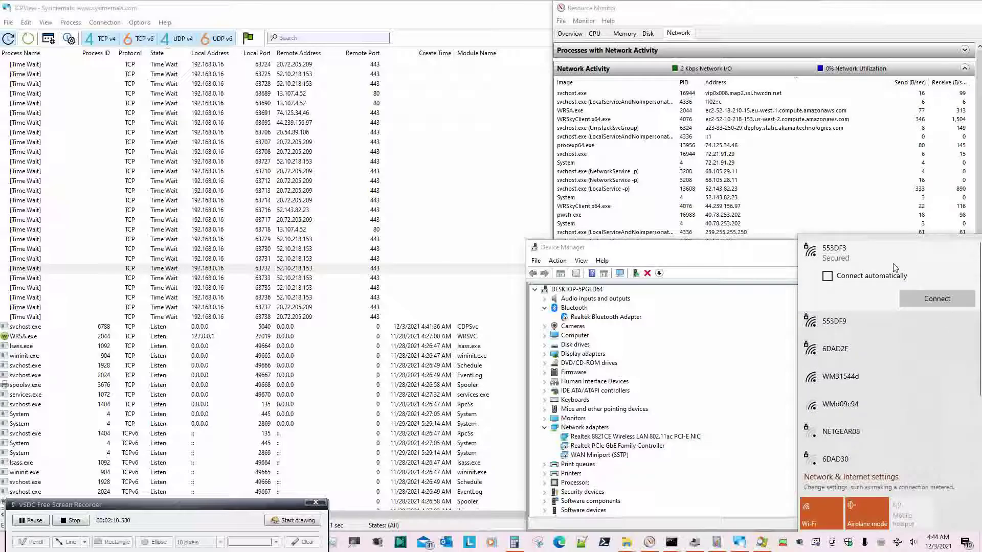
pyautogui.click(922, 298)
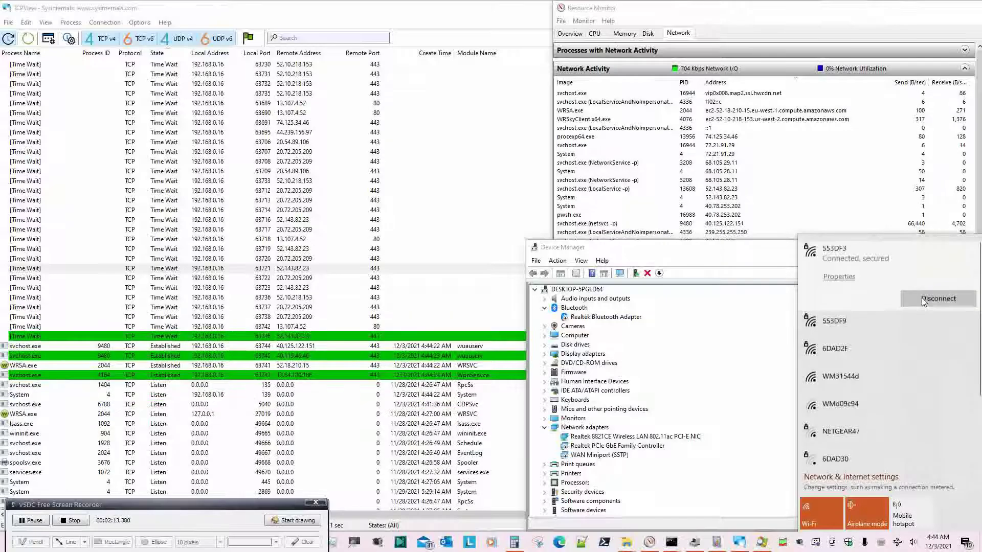
pyautogui.click(778, 267)
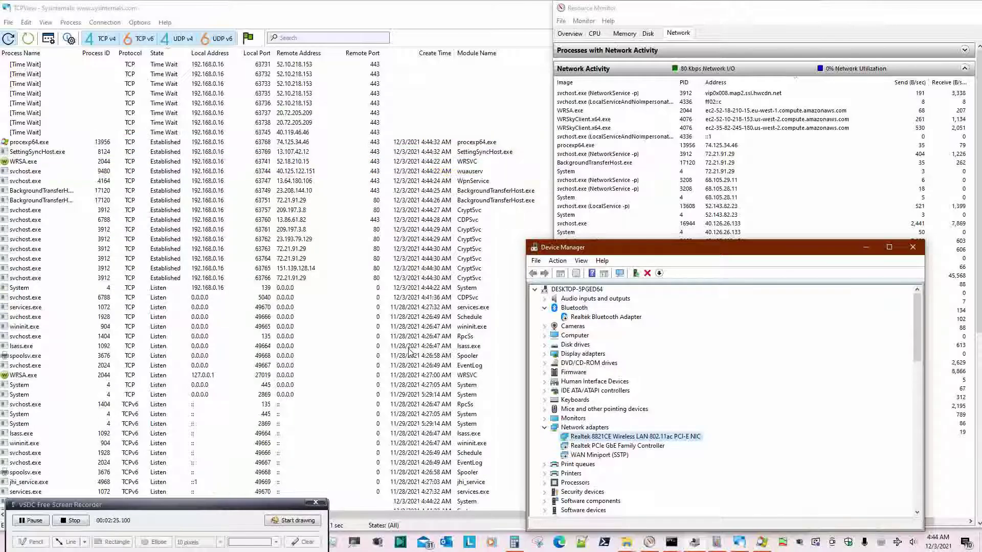
pyautogui.click(866, 248)
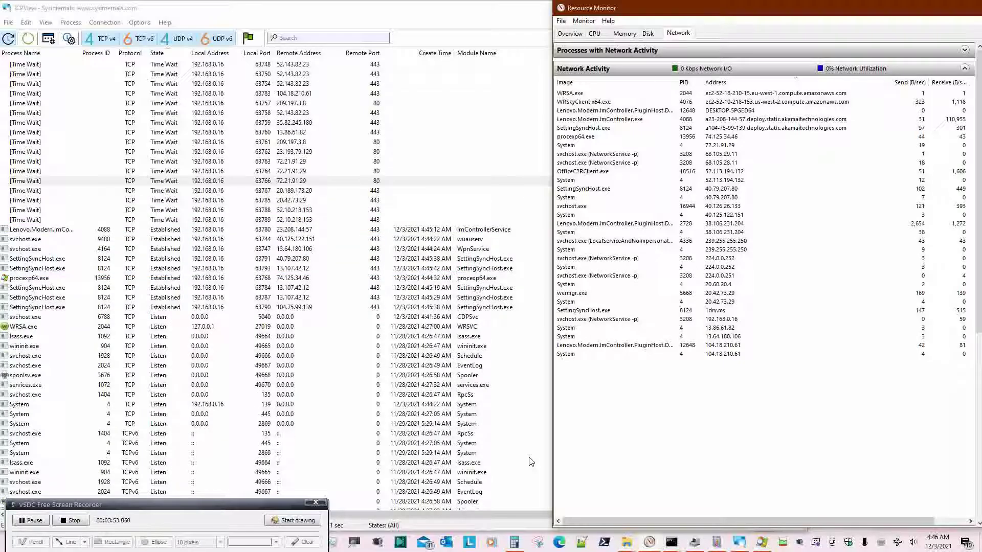
# Show the System Idle Process's TCP/IP connections in Process Explorer and enlarge the properties window over the process list.
pyautogui.hotkey('alt', 'Tab')
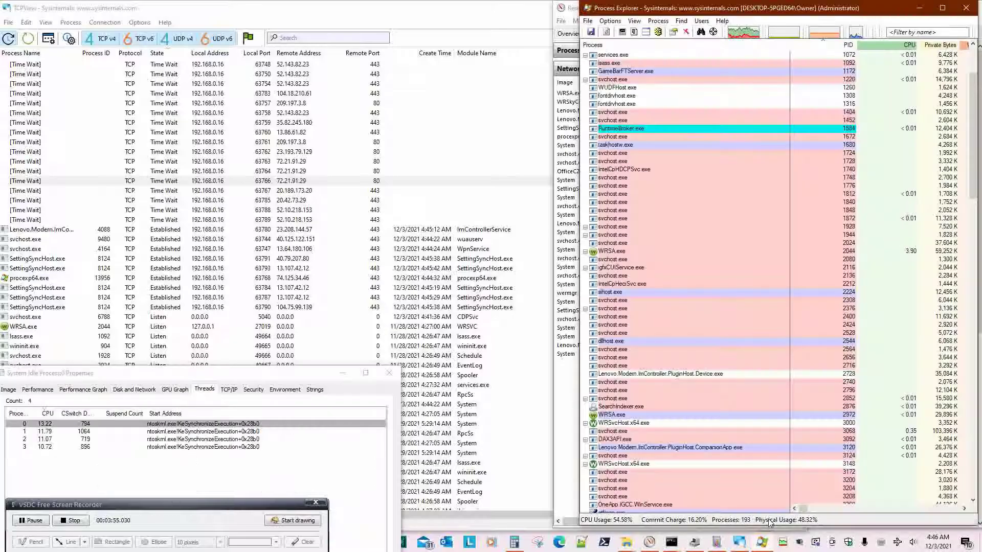
pyautogui.click(229, 390)
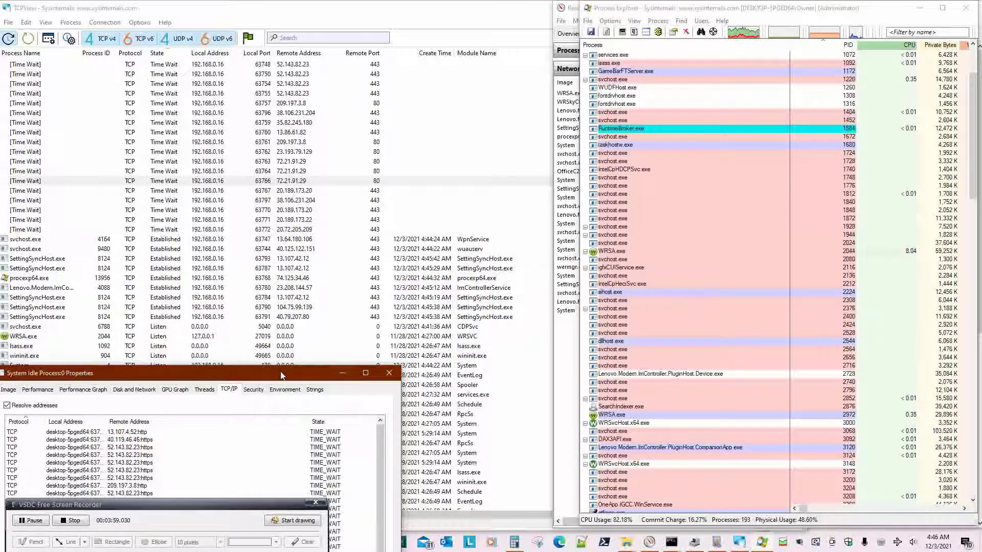
pyautogui.moveTo(340, 379); pyautogui.dragTo(850, 7)
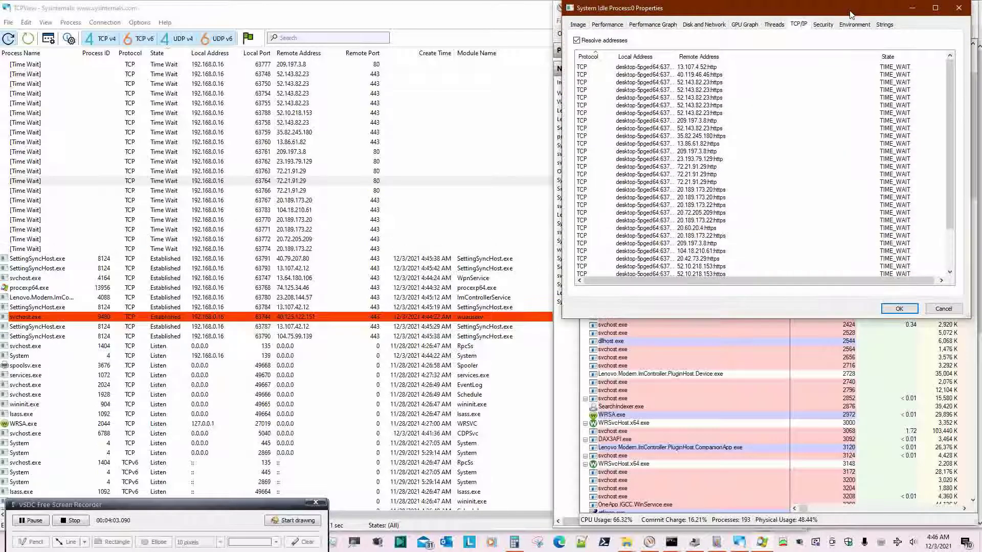
pyautogui.moveTo(818, 318); pyautogui.dragTo(808, 524)
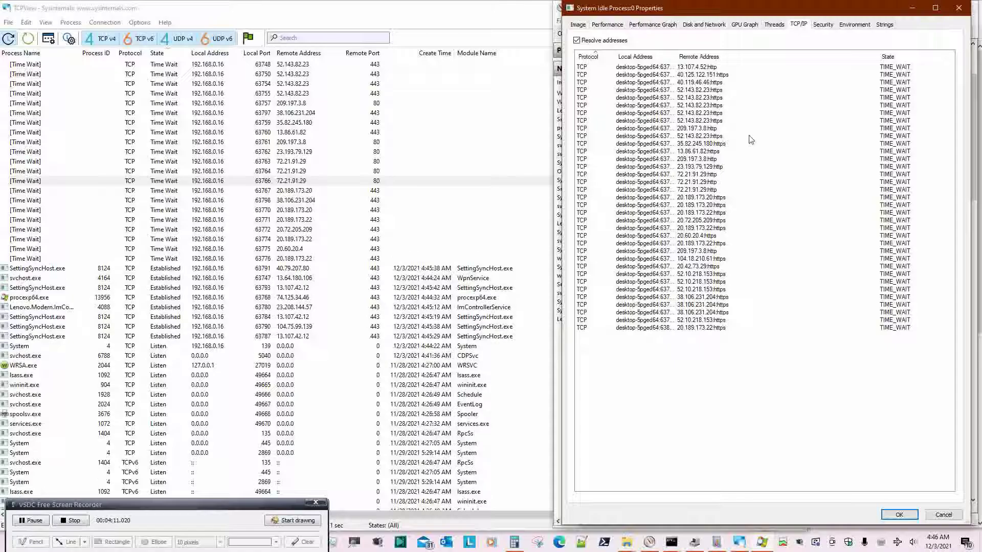
# Sort the System Idle Process connections by remote address and compare them with address resolution off and on.
pyautogui.click(705, 58)
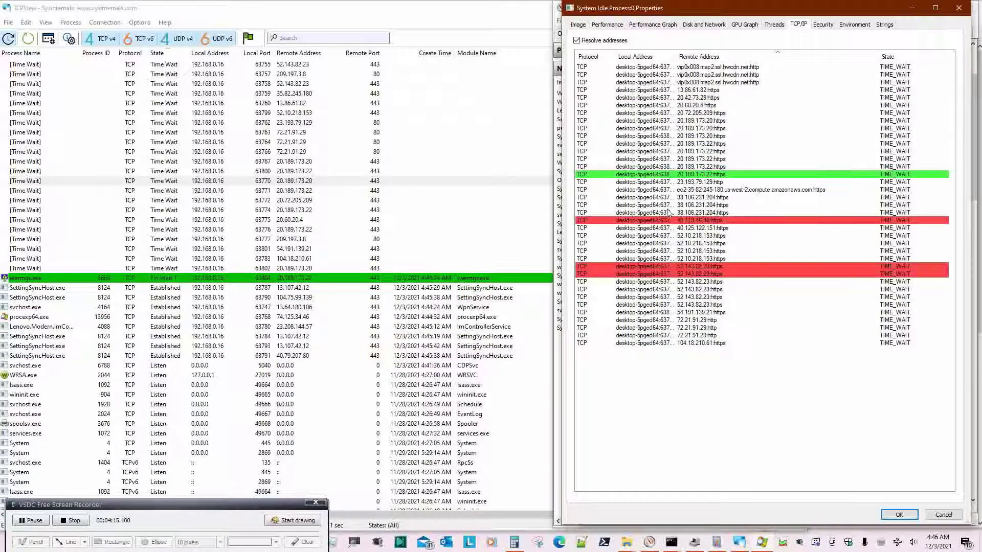
pyautogui.click(578, 41)
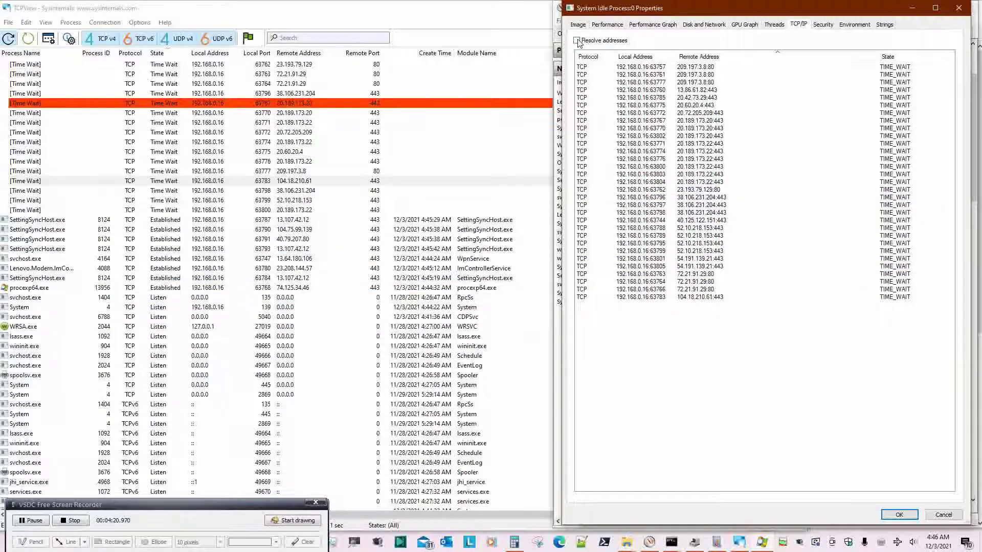
pyautogui.click(578, 40)
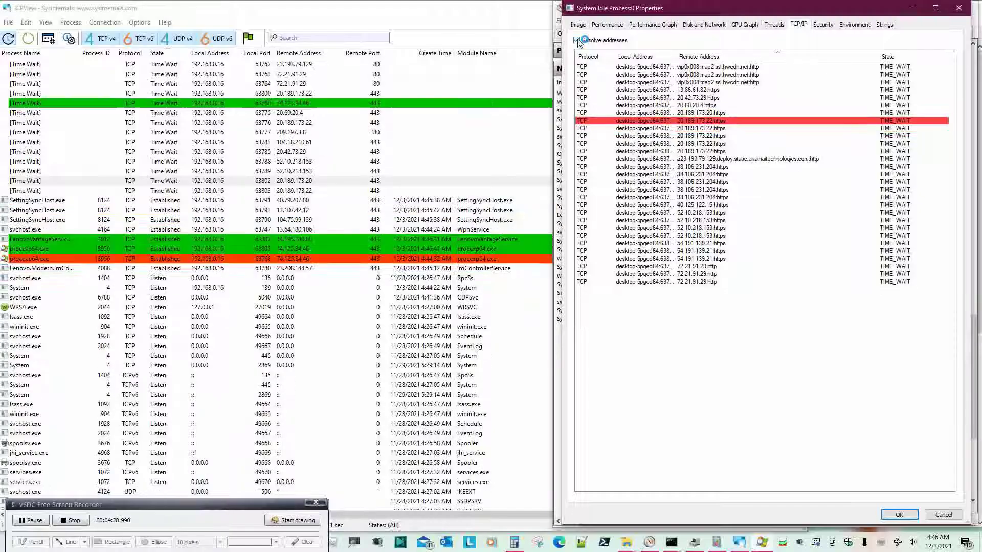
pyautogui.click(578, 40)
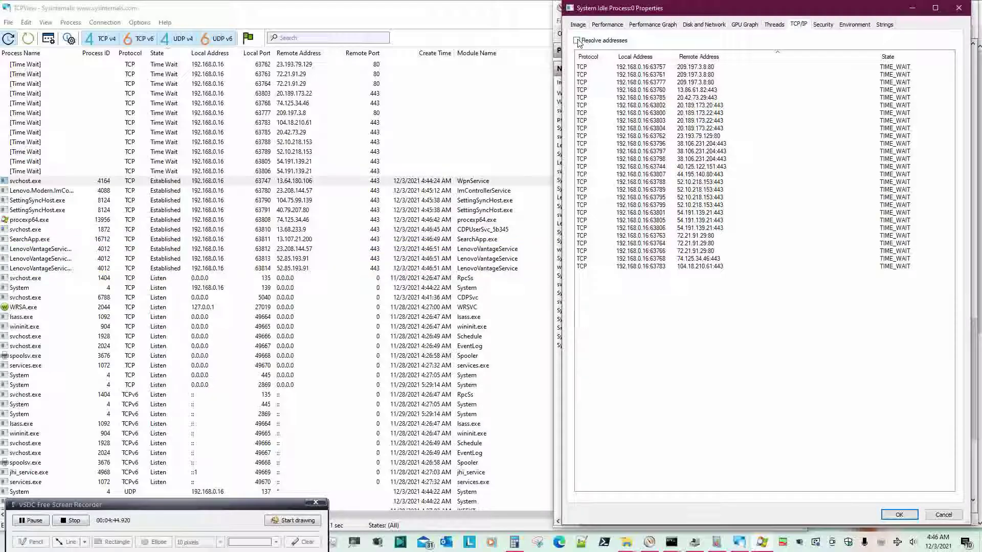
pyautogui.click(577, 41)
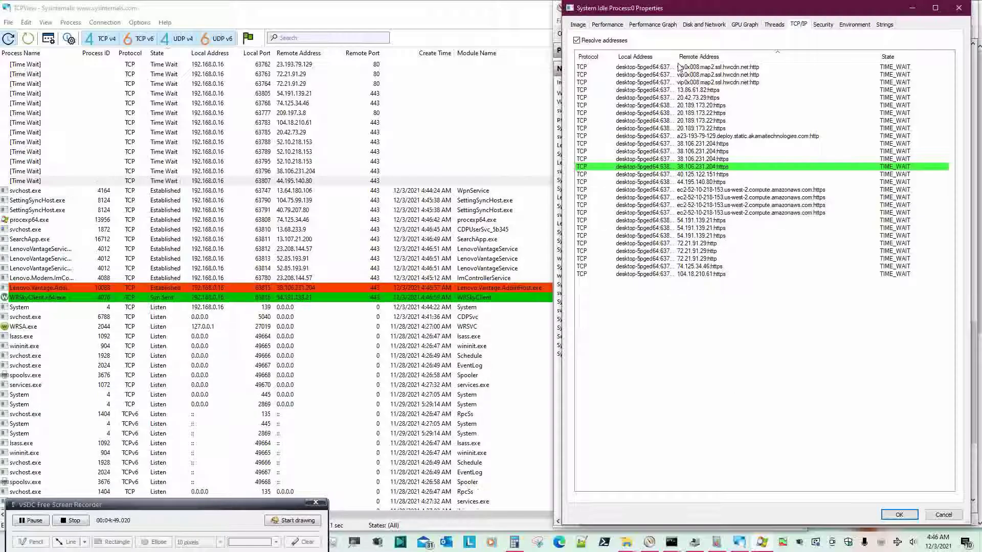
# Widen the Local Address column and narrow the Protocol column in the TCP/IP connection list, and dismiss the mail notifications.
pyautogui.moveTo(674, 56); pyautogui.dragTo(690, 63)
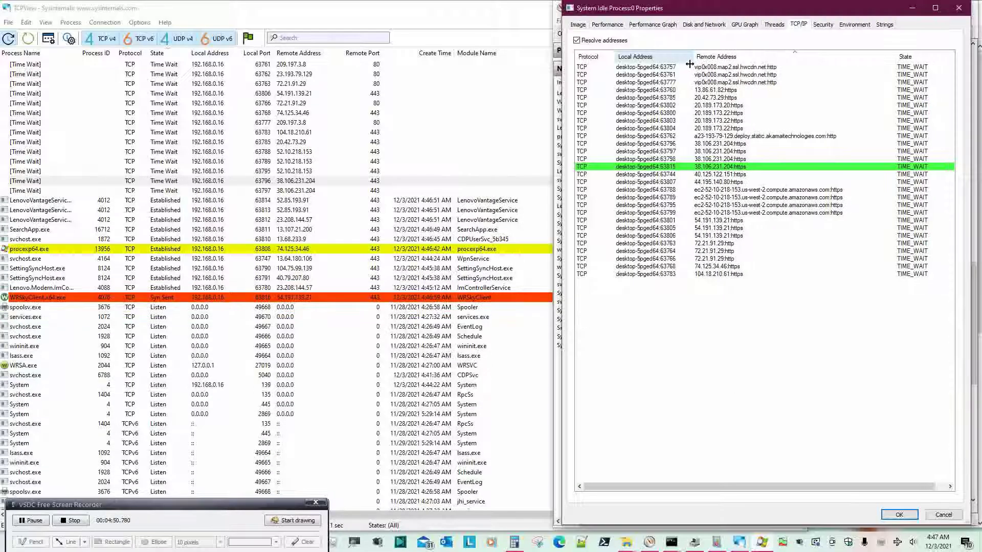
pyautogui.moveTo(614, 58); pyautogui.dragTo(608, 60)
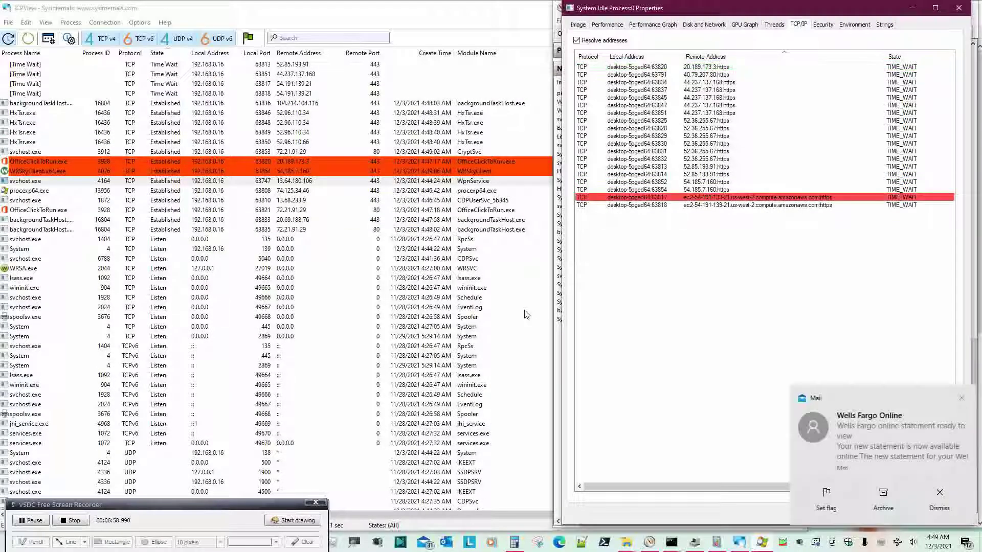
pyautogui.click(960, 399)
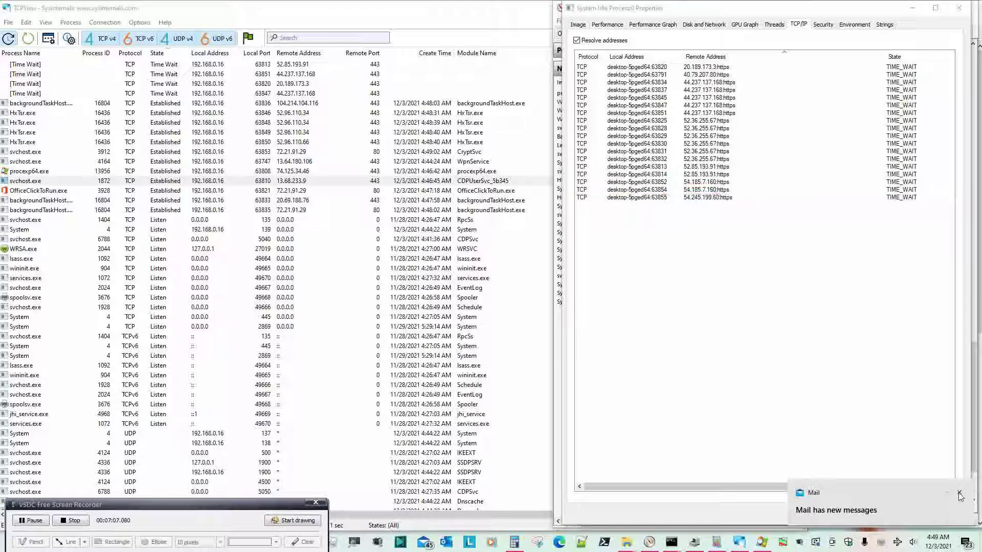
pyautogui.click(960, 494)
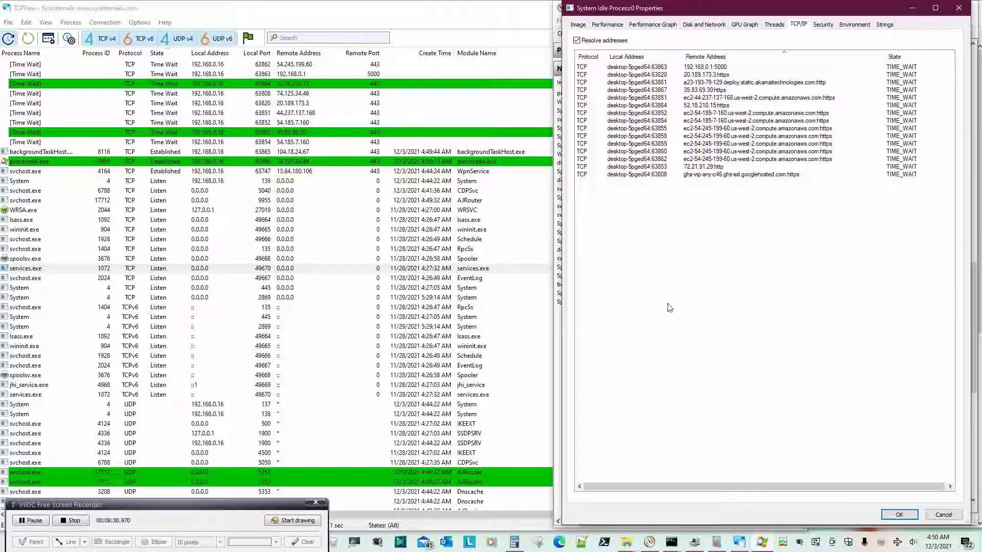
# Move the System Idle Process properties window off Process Explorer and disconnect from the Wi-Fi network 553DF3.
pyautogui.moveTo(823, 7); pyautogui.dragTo(297, 264)
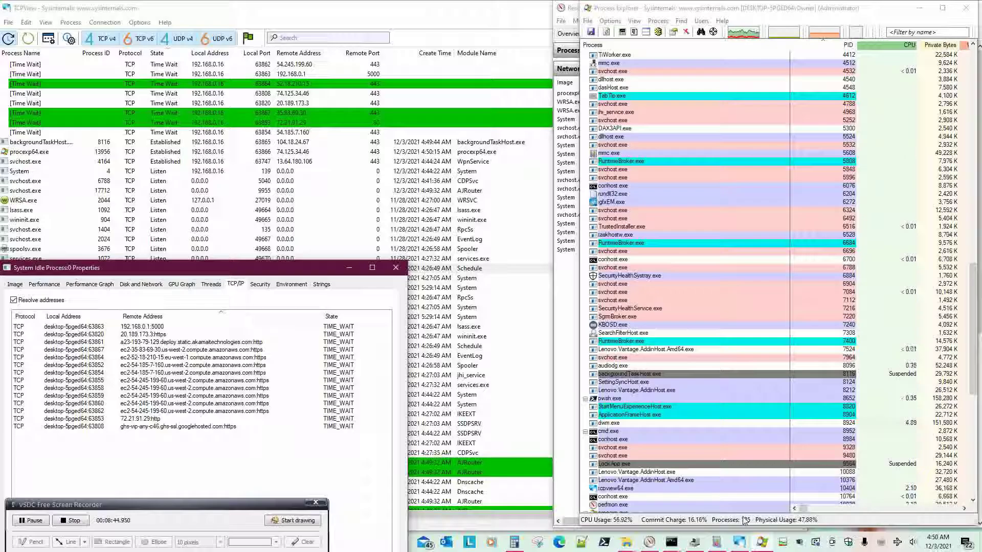
pyautogui.click(626, 543)
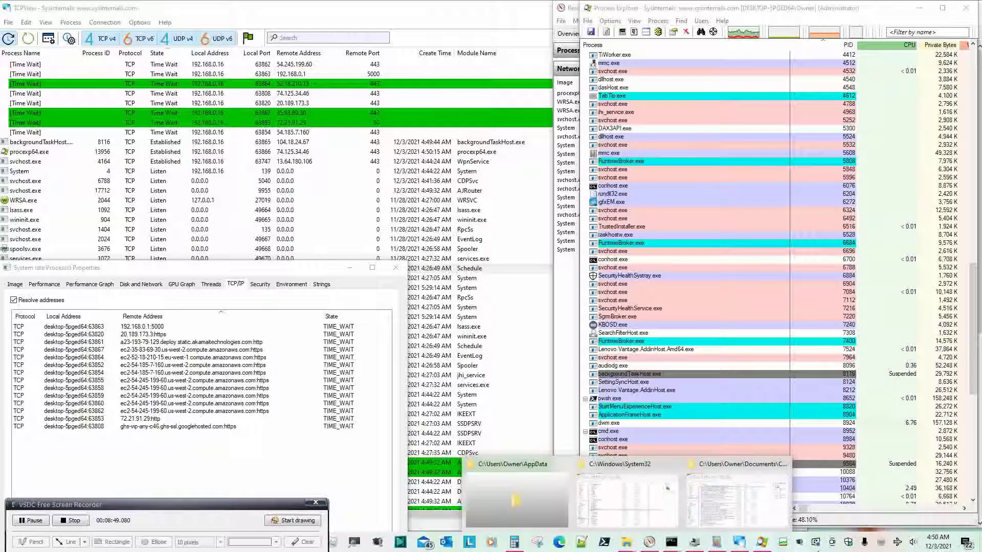
pyautogui.click(897, 544)
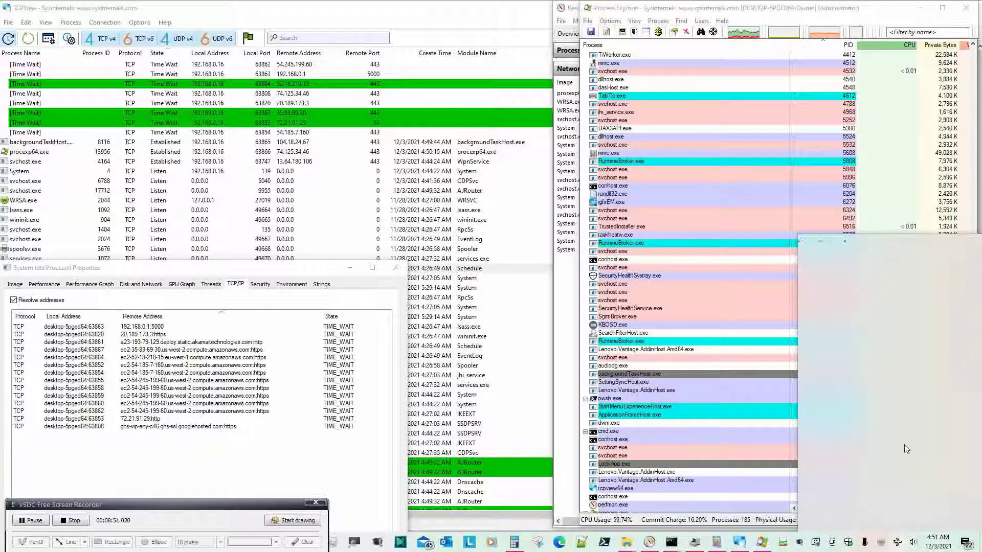
pyautogui.click(859, 253)
pyautogui.click(922, 299)
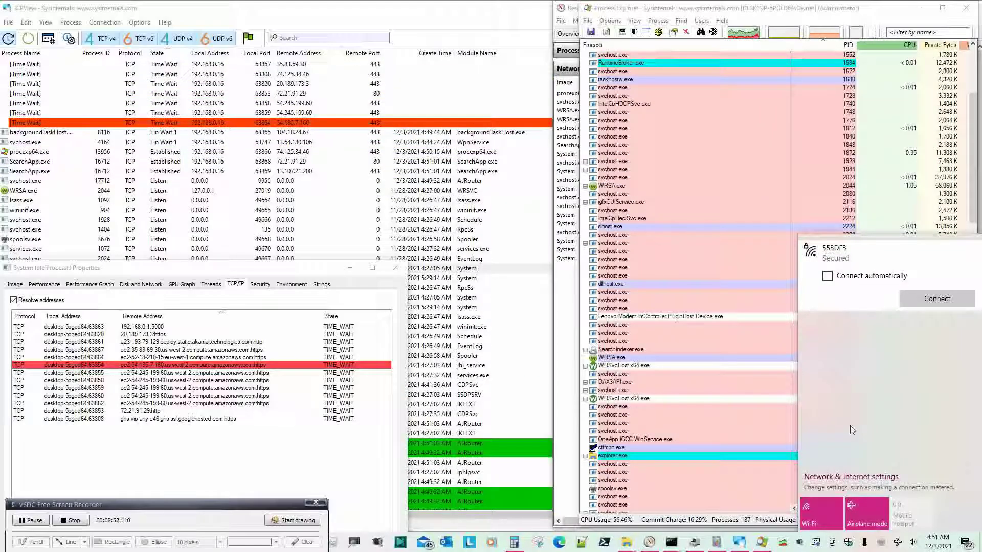
# Switch to the administrator PowerShell prompt and rerun the wireless adapter's pnputil command with /disable-device instead of /enable-device.
pyautogui.click(673, 543)
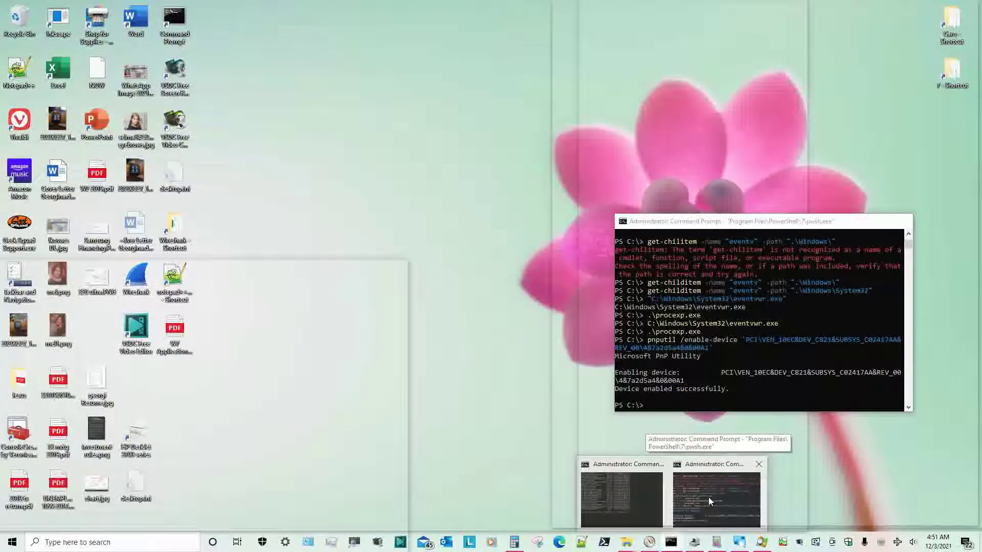
pyautogui.click(711, 500)
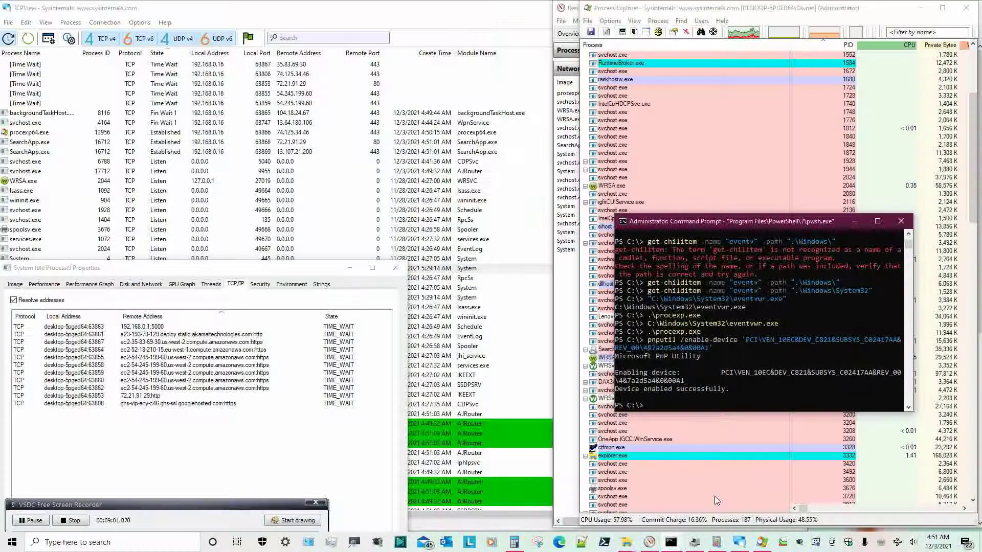
pyautogui.press('Up')
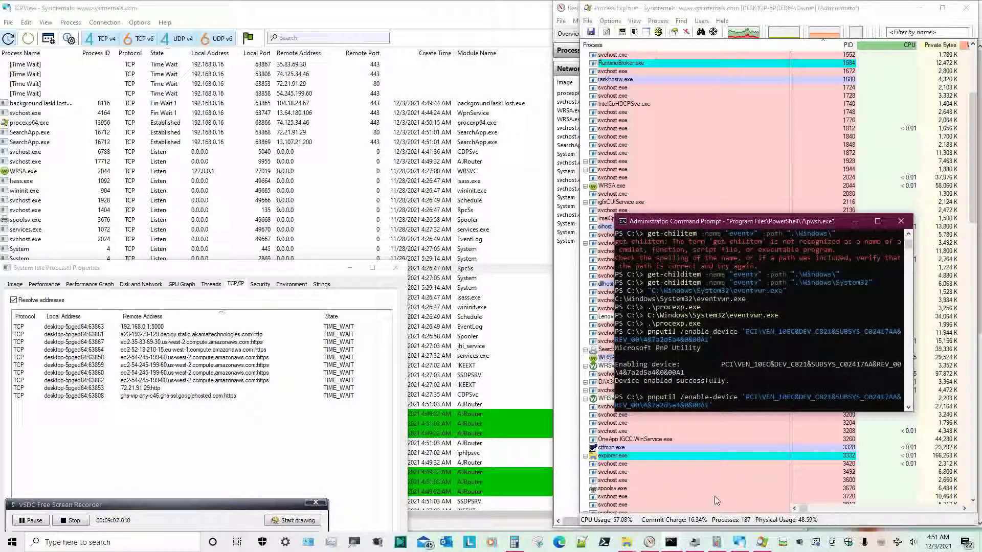
pyautogui.press('Left')
pyautogui.press('Left')
pyautogui.press('Left')
pyautogui.press('Left')
pyautogui.press('Left')
pyautogui.press('Left')
pyautogui.press('Left')
pyautogui.press('Left')
pyautogui.press('Left')
pyautogui.press('Left')
pyautogui.press('Left')
pyautogui.press('Left')
pyautogui.press('Left')
pyautogui.press('Left')
pyautogui.press('Left')
pyautogui.press('Left')
pyautogui.press('Left')
pyautogui.press('Left')
pyautogui.press('Left')
pyautogui.press('Left')
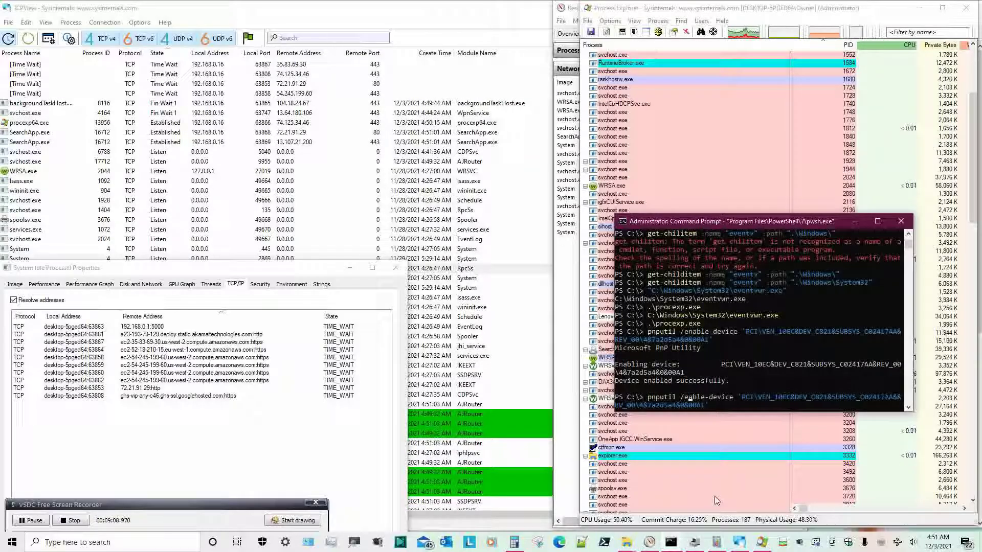
pyautogui.press('BackSpace')
pyautogui.press('Delete')
pyautogui.write('dis')
pyautogui.press('Return')
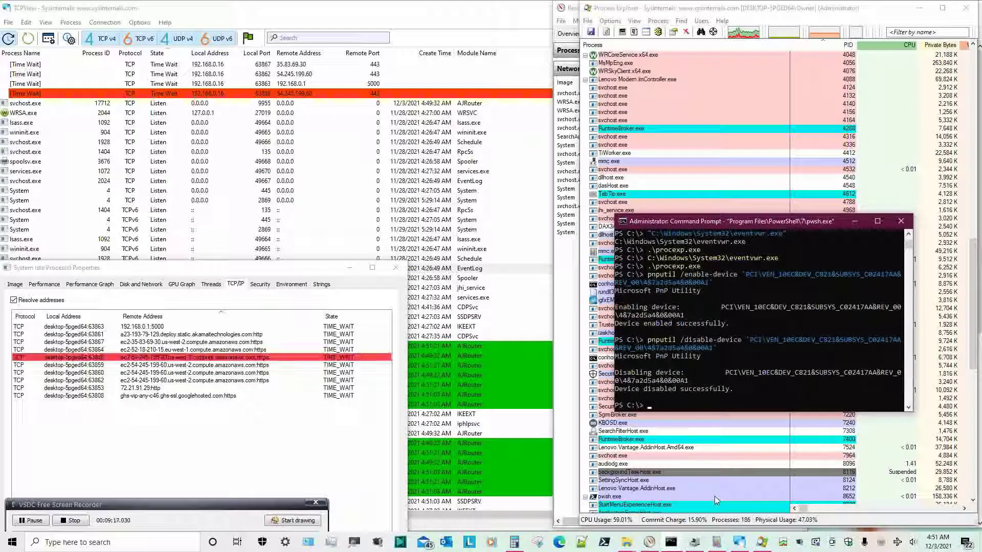
# Check the network adapters in Device Manager and inspect the SearchApp.exe connection in Resource Monitor's network activity list.
pyautogui.scroll(15, 714, 497)
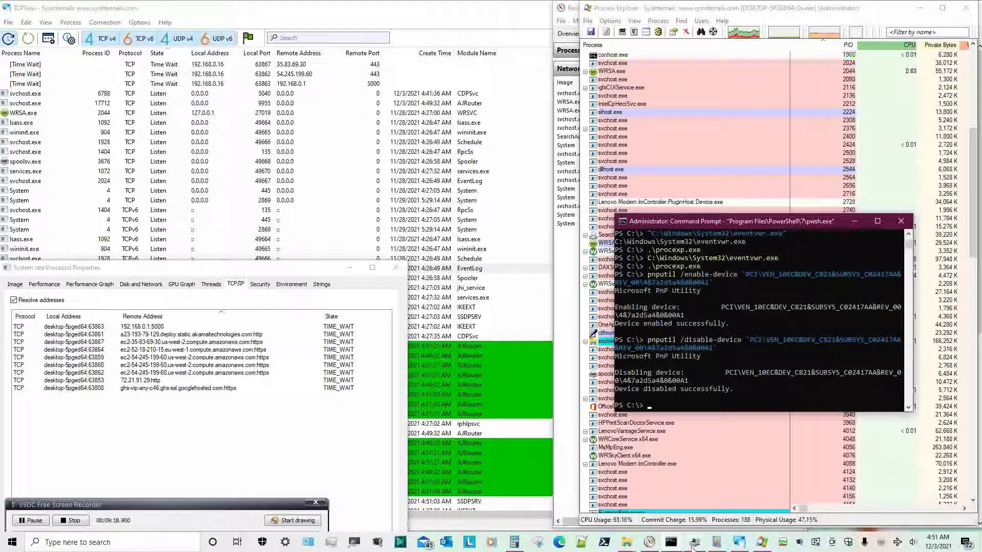
pyautogui.click(694, 543)
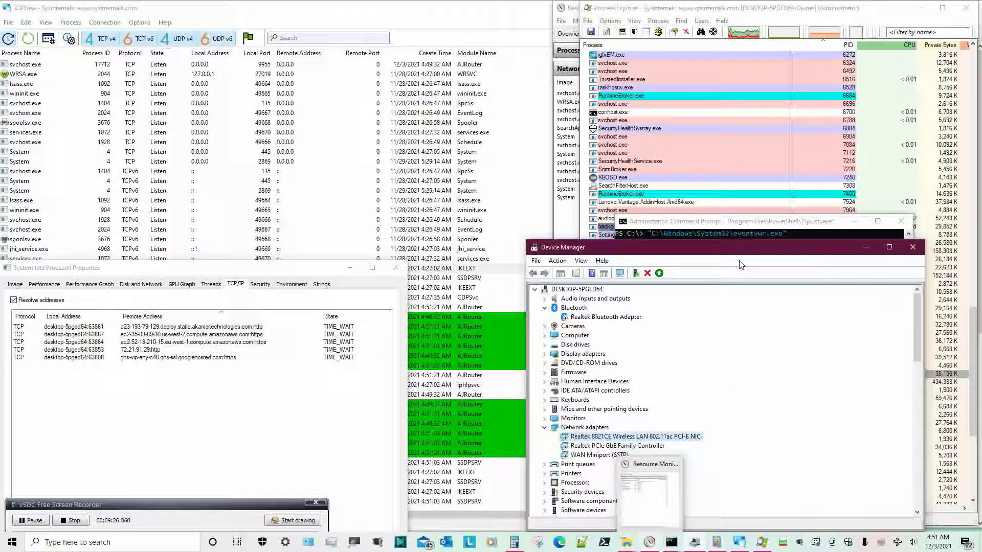
pyautogui.moveTo(739, 251); pyautogui.dragTo(570, 276)
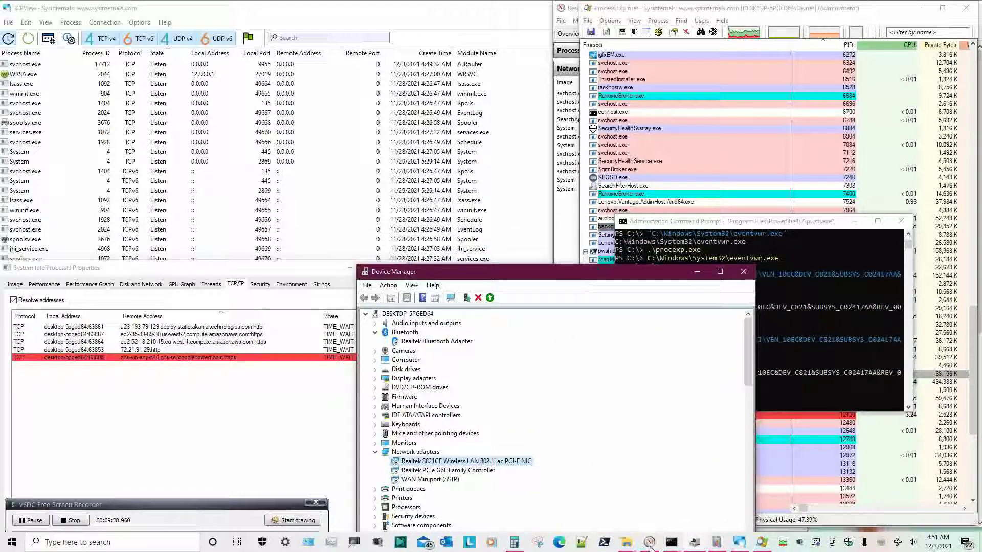
pyautogui.click(649, 543)
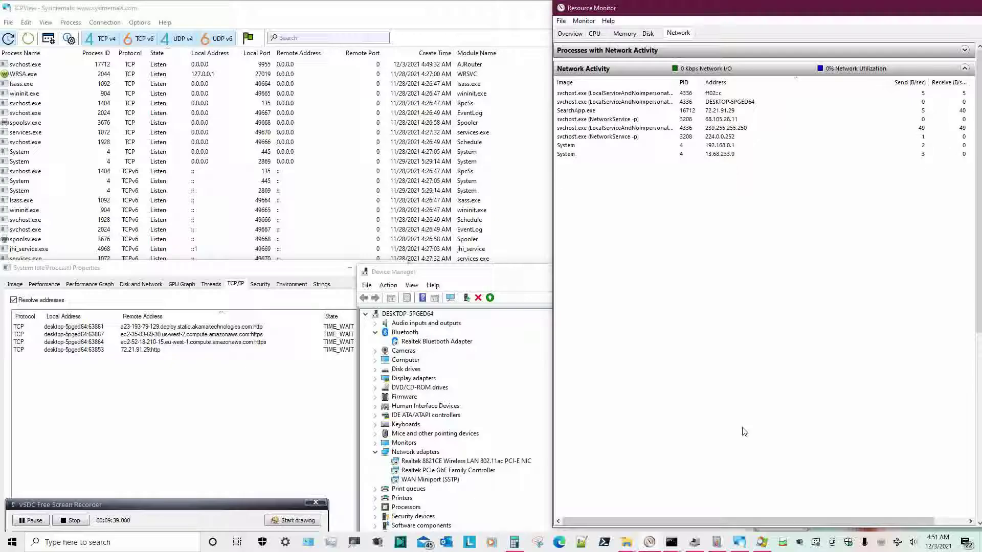
pyautogui.click(729, 111)
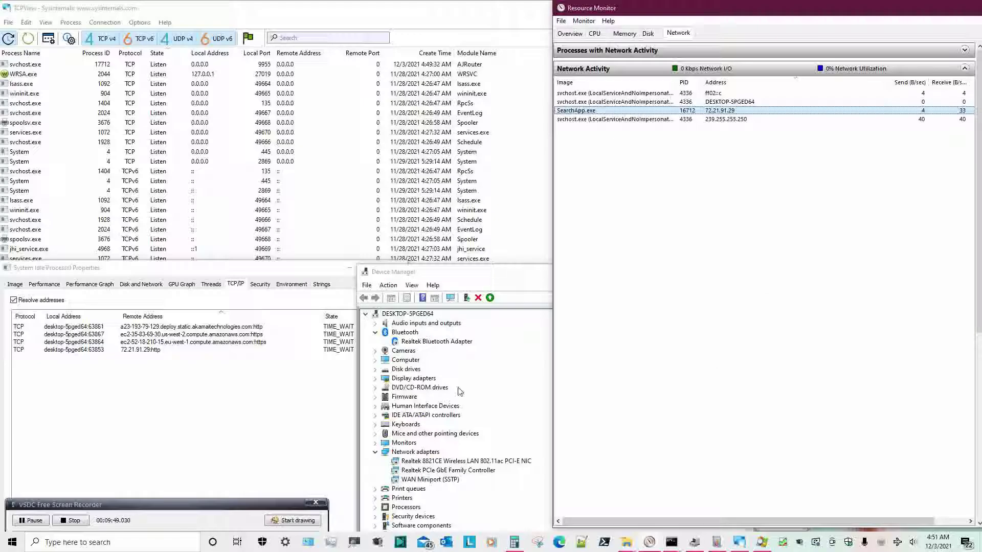
# Open Task Manager, place it over Resource Monitor and resize it to fill that area without covering Device Manager's adapter list.
pyautogui.click(334, 544)
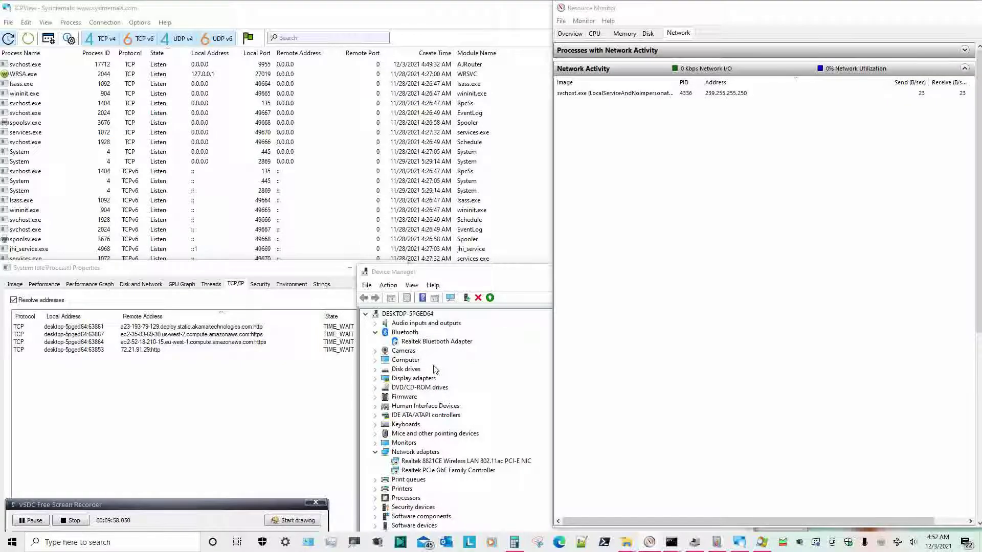
pyautogui.hotkey('ctrl', 'shift', 'Escape')
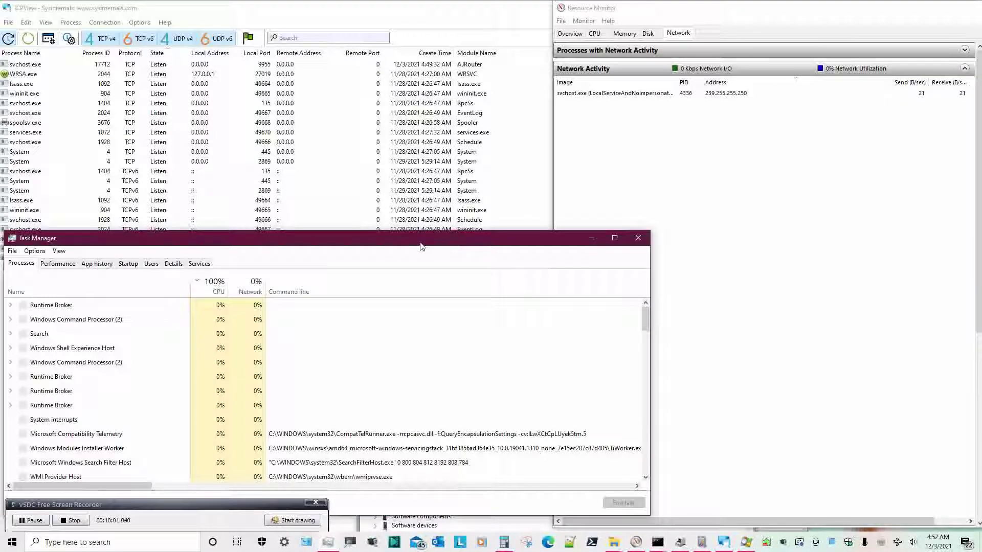
pyautogui.moveTo(423, 245); pyautogui.dragTo(773, 9)
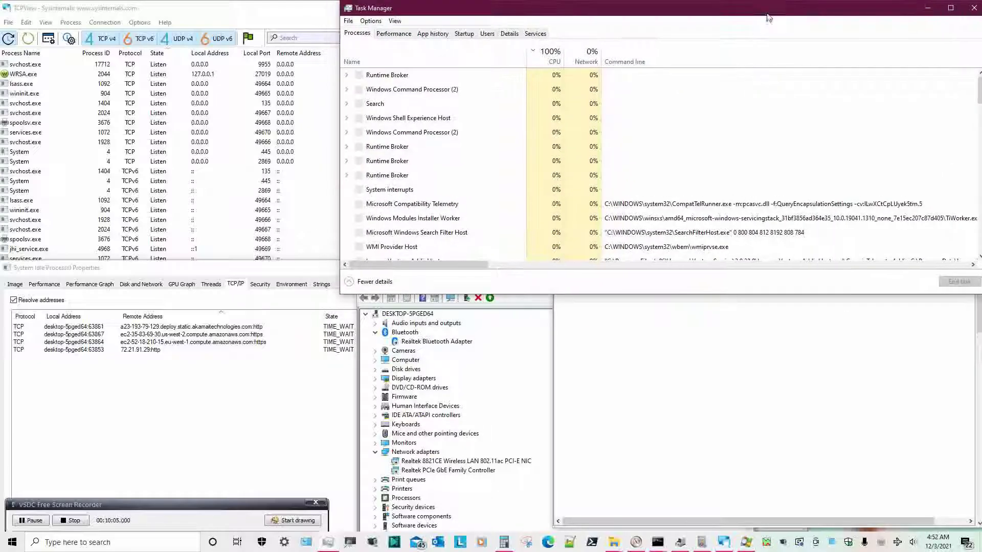
pyautogui.moveTo(342, 297); pyautogui.dragTo(539, 533)
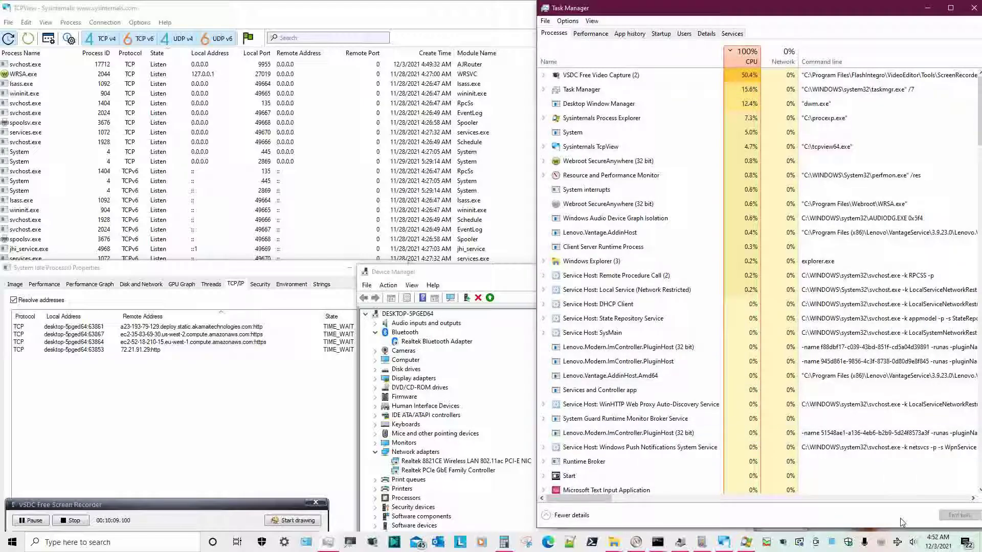
# Move the Status column in Task Manager's process list between the Name and CPU columns.
pyautogui.moveTo(582, 502); pyautogui.dragTo(912, 517)
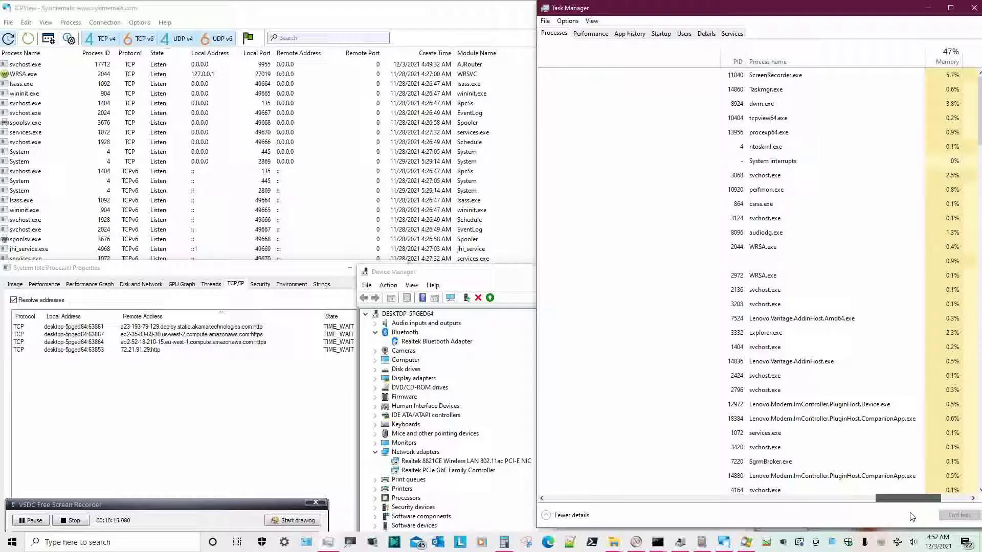
pyautogui.moveTo(912, 517); pyautogui.dragTo(940, 517)
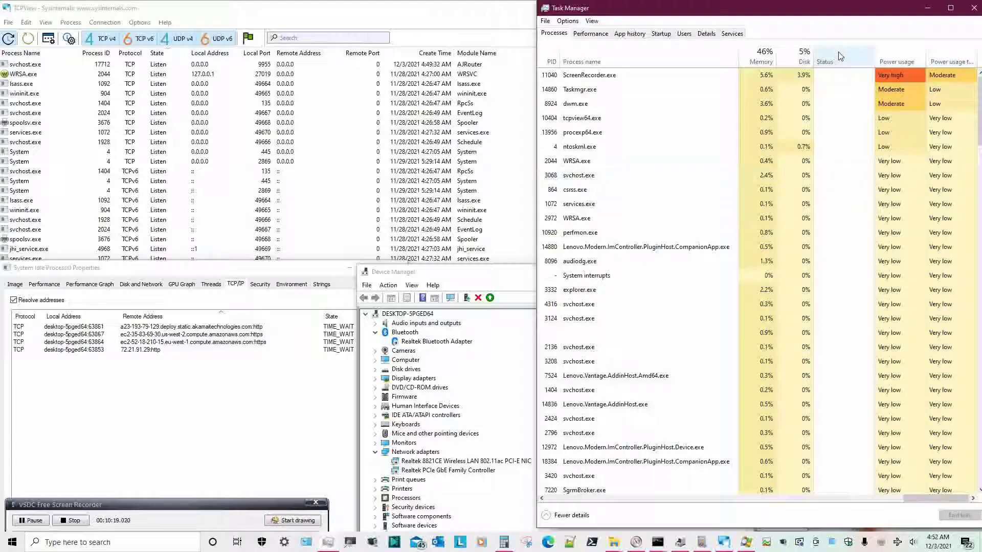
pyautogui.moveTo(841, 61); pyautogui.dragTo(537, 62)
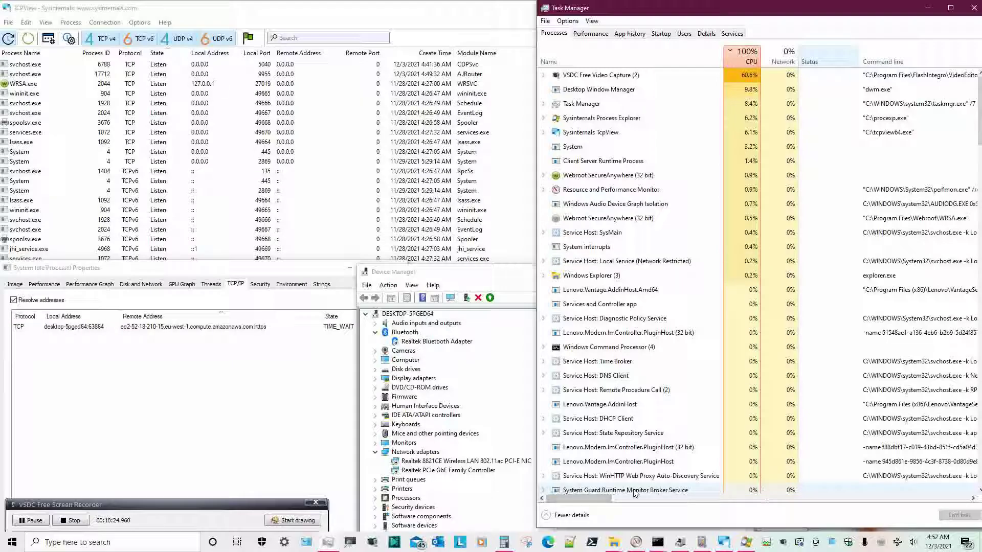
pyautogui.moveTo(814, 62); pyautogui.dragTo(740, 60)
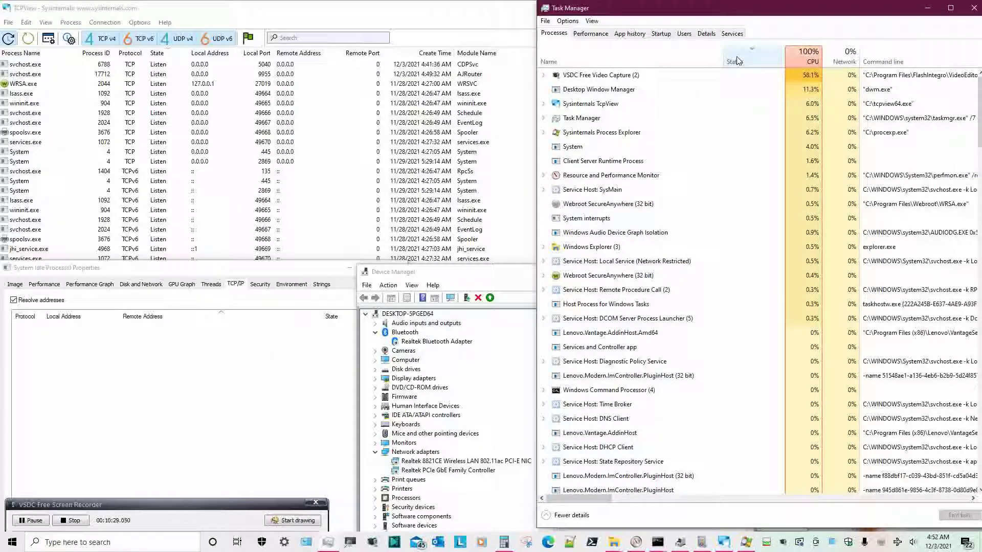
# Expand the Search and Windows Shell Experience Host entries in Task Manager to check their process status.
pyautogui.moveTo(979, 110); pyautogui.dragTo(972, 134)
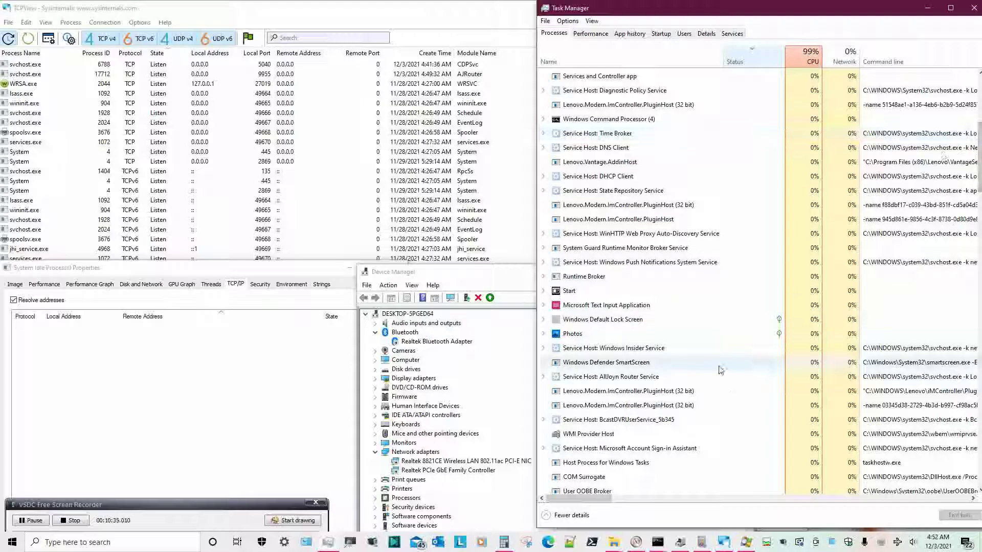
pyautogui.scroll(-3, 720, 371)
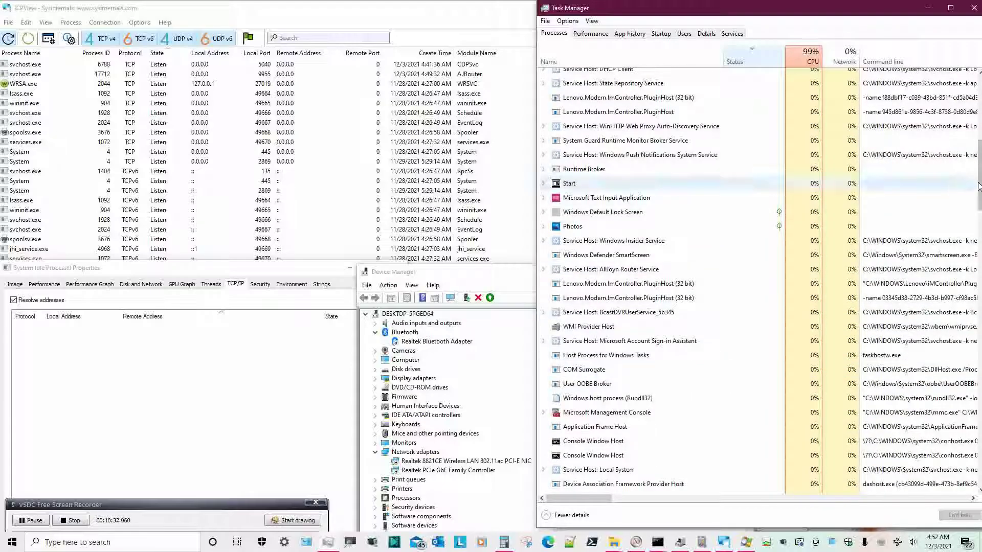
pyautogui.moveTo(978, 183); pyautogui.dragTo(870, 343)
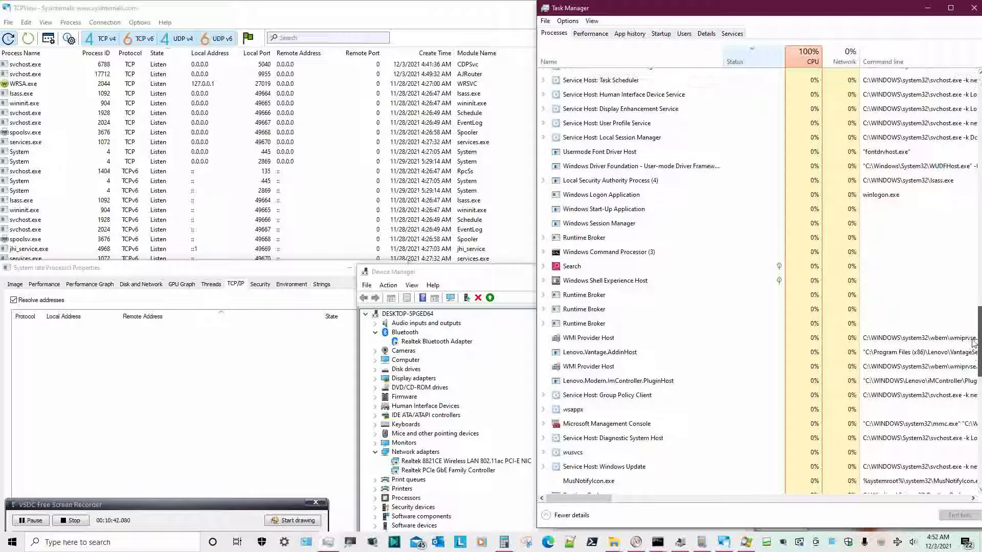
pyautogui.click(543, 267)
pyautogui.click(543, 291)
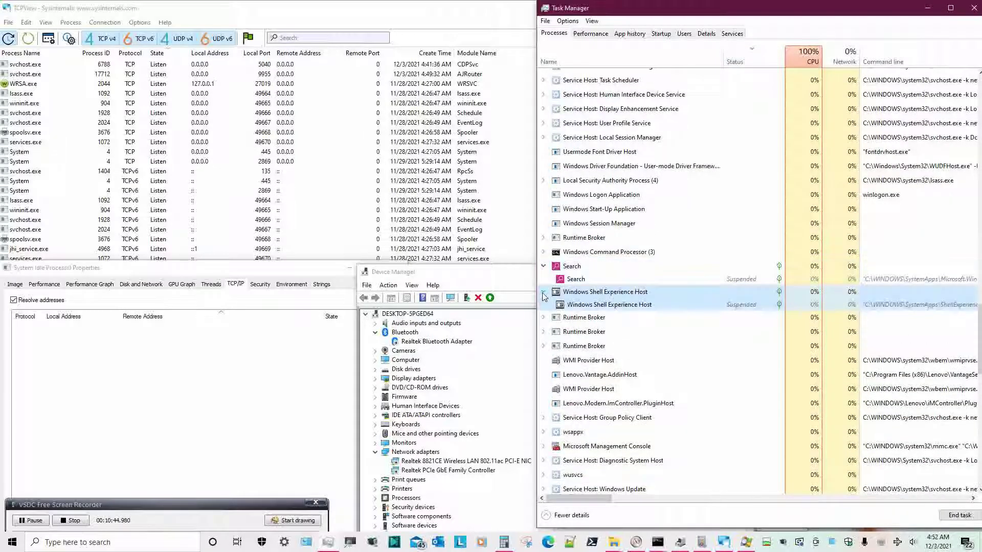
# Expand the Windows Default Lock Screen and Photos entries and check the rest of the process list for suspended processes.
pyautogui.moveTo(978, 333); pyautogui.dragTo(979, 148)
pyautogui.scroll(-3, 544, 215)
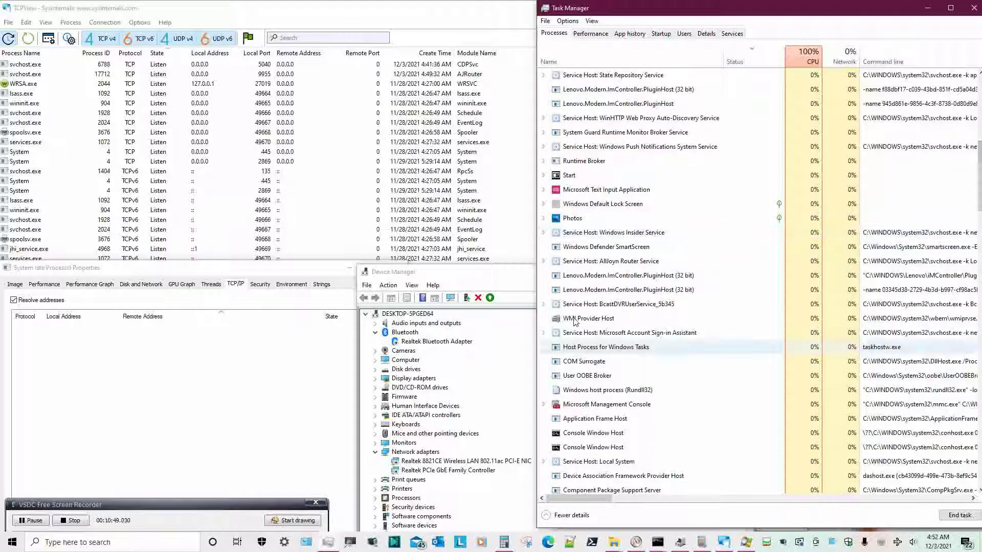
pyautogui.click(543, 205)
pyautogui.click(543, 229)
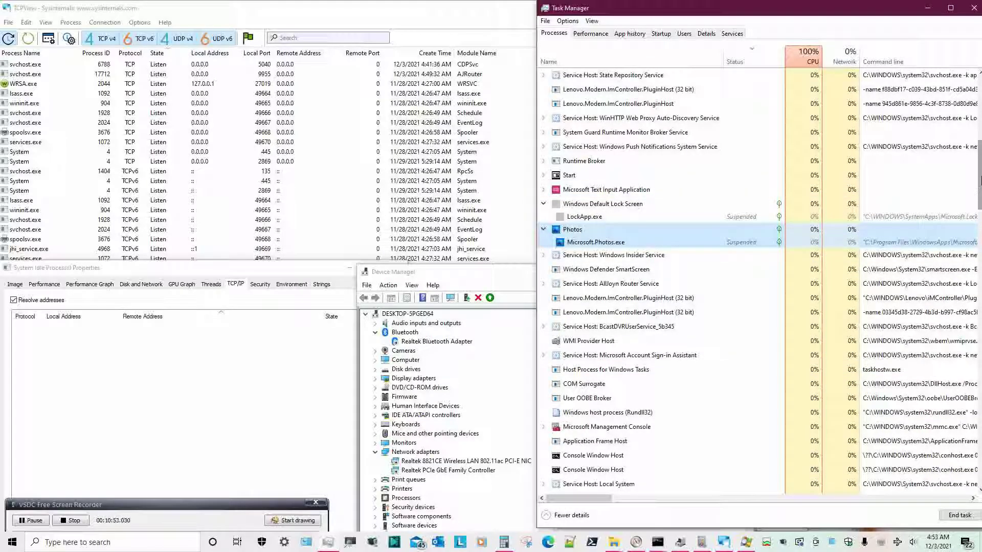
pyautogui.moveTo(980, 179); pyautogui.dragTo(980, 463)
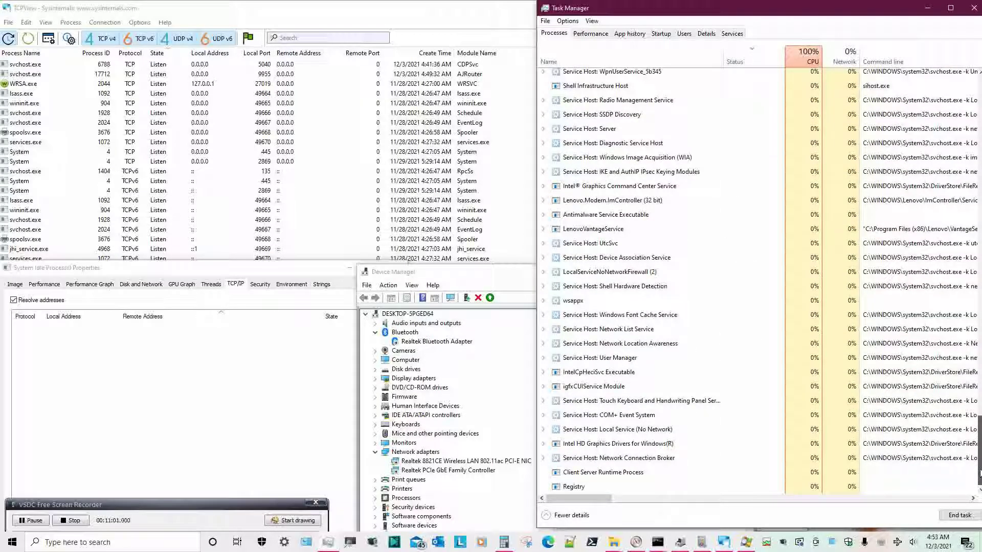
pyautogui.moveTo(979, 462); pyautogui.dragTo(980, 359)
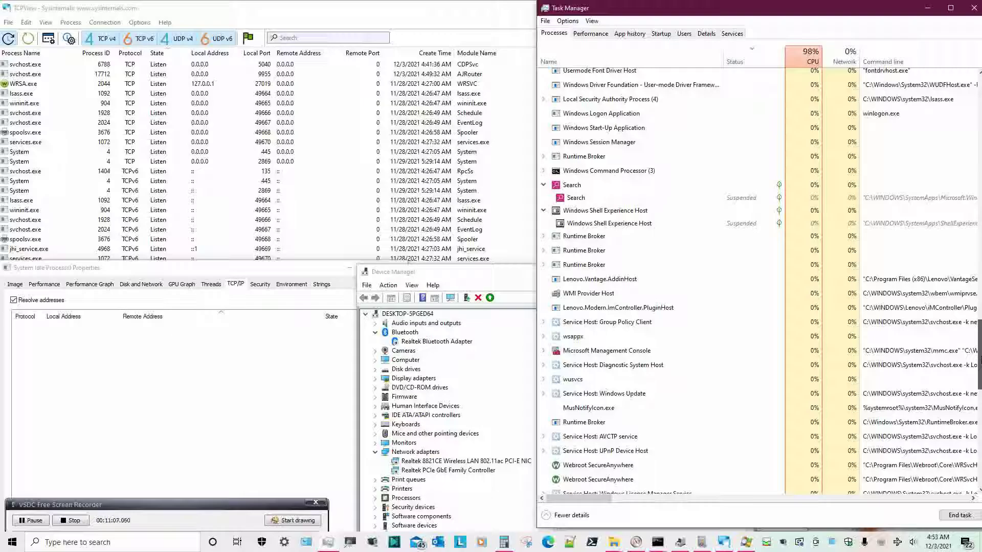
pyautogui.moveTo(979, 358); pyautogui.dragTo(979, 340)
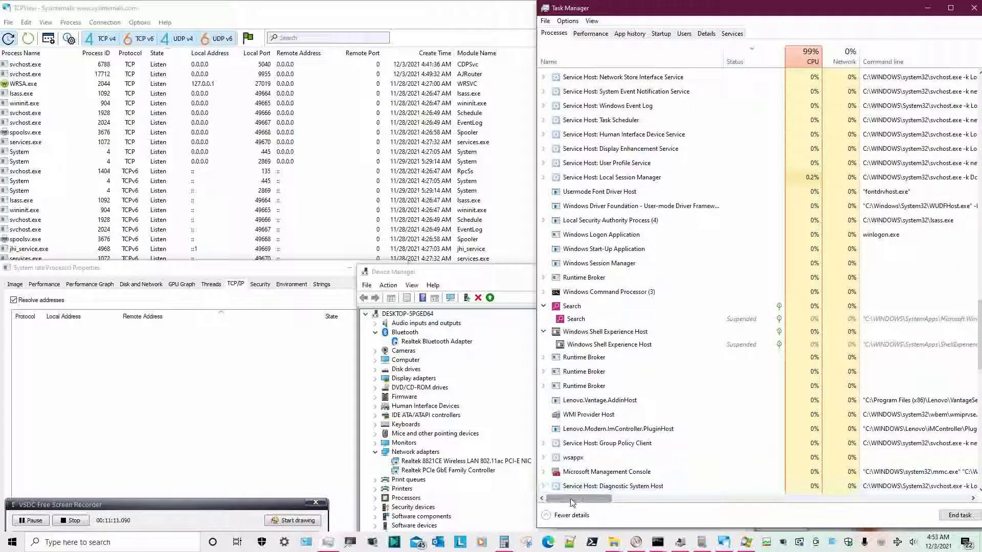
# Read the full command line of the suspended Search process in Task Manager's process list.
pyautogui.moveTo(578, 505); pyautogui.dragTo(624, 508)
pyautogui.click(664, 323)
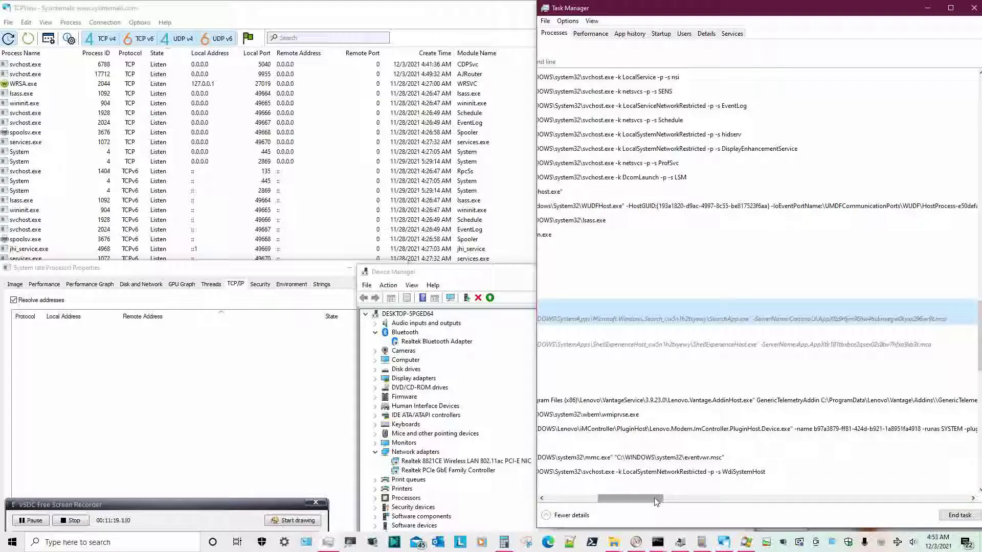
pyautogui.moveTo(656, 501); pyautogui.dragTo(588, 504)
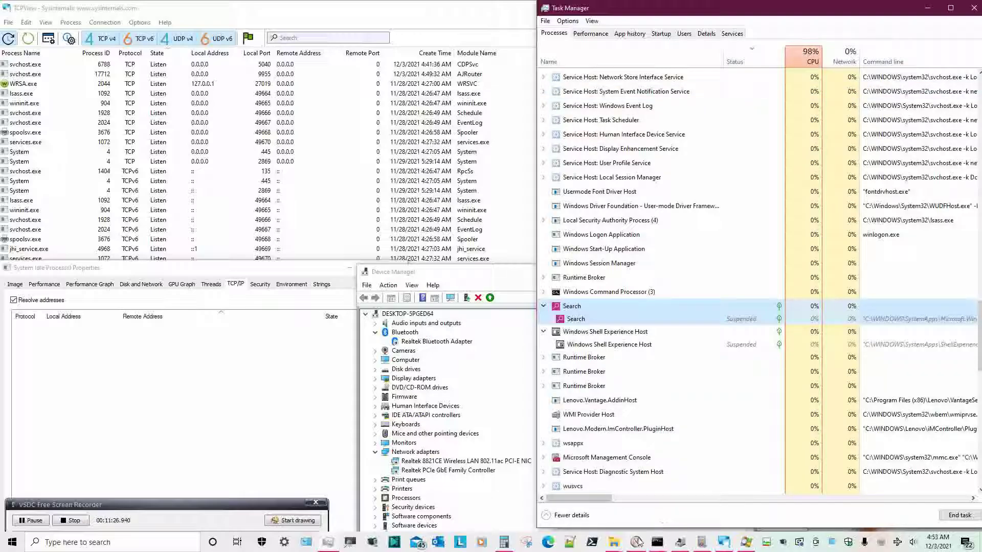
# Switch to the File Explorer window showing the Annomalies - Internet subfolder, unmaximize it and place it over Task Manager.
pyautogui.click(614, 543)
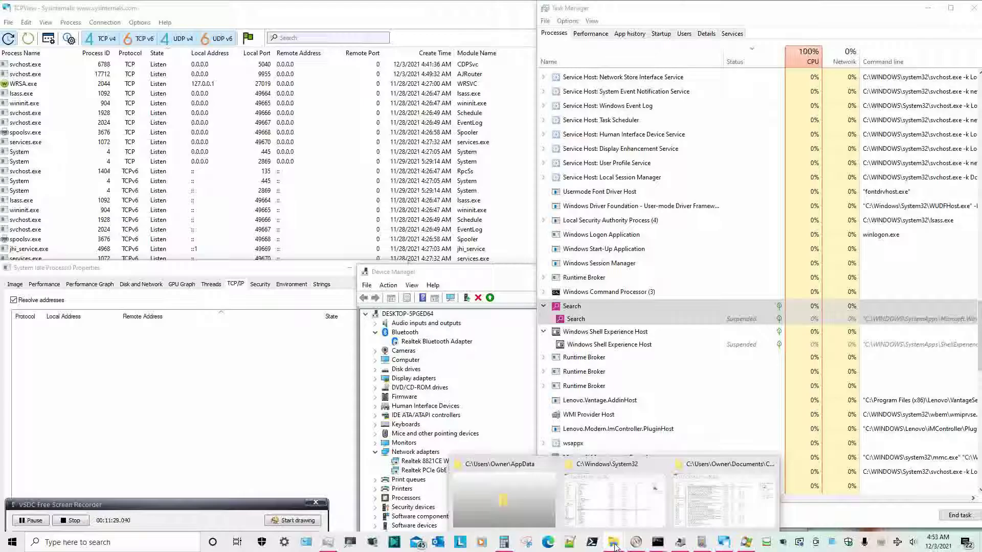
pyautogui.click(706, 527)
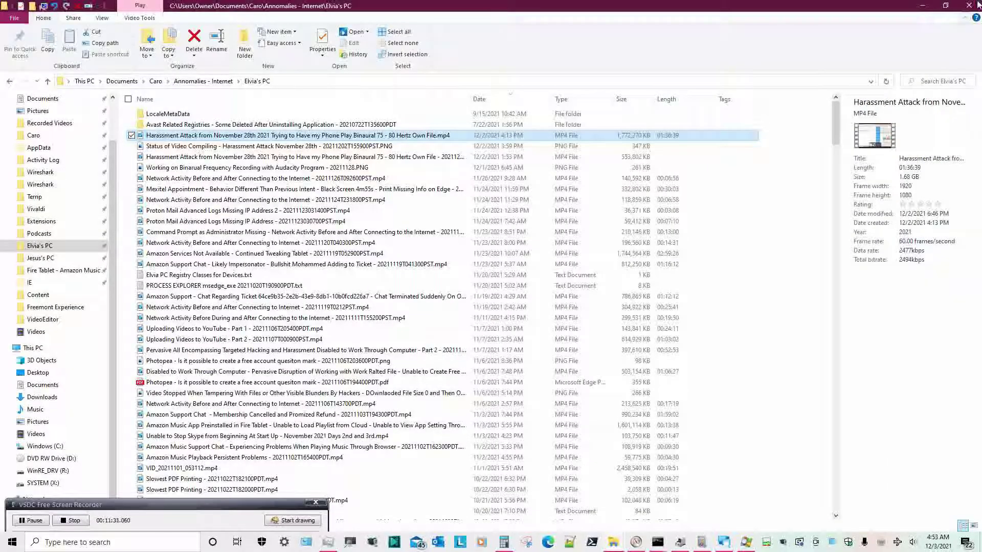
pyautogui.click(945, 6)
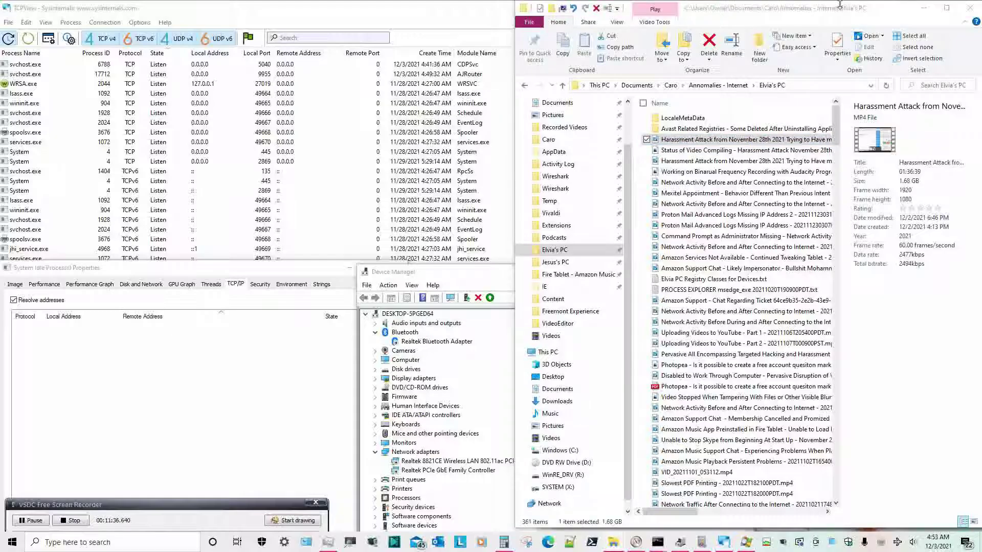
pyautogui.moveTo(391, 9); pyautogui.dragTo(897, 12)
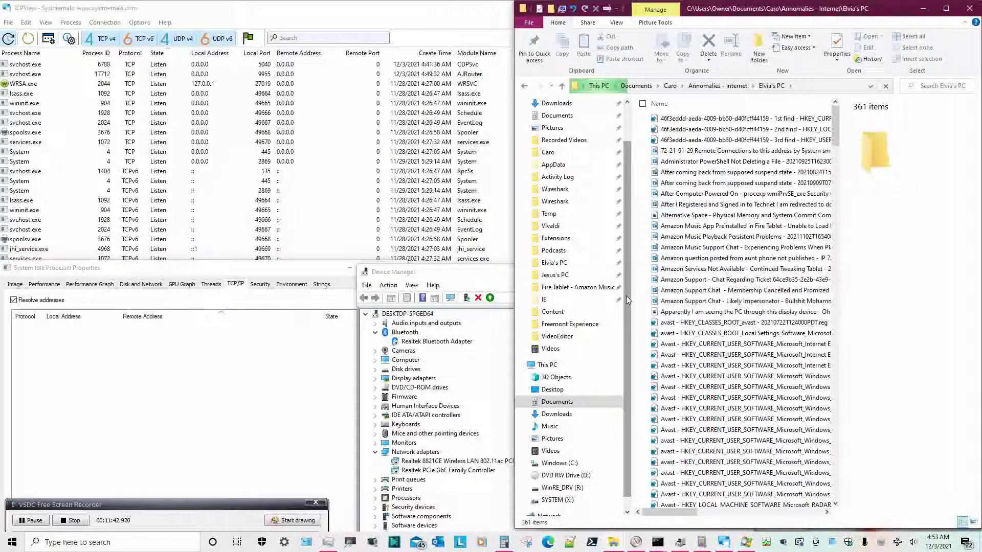
# Go to the pinned Vivaldi folder, open its Application subfolder and launch vivaldi.exe.
pyautogui.moveTo(626, 296); pyautogui.dragTo(629, 320)
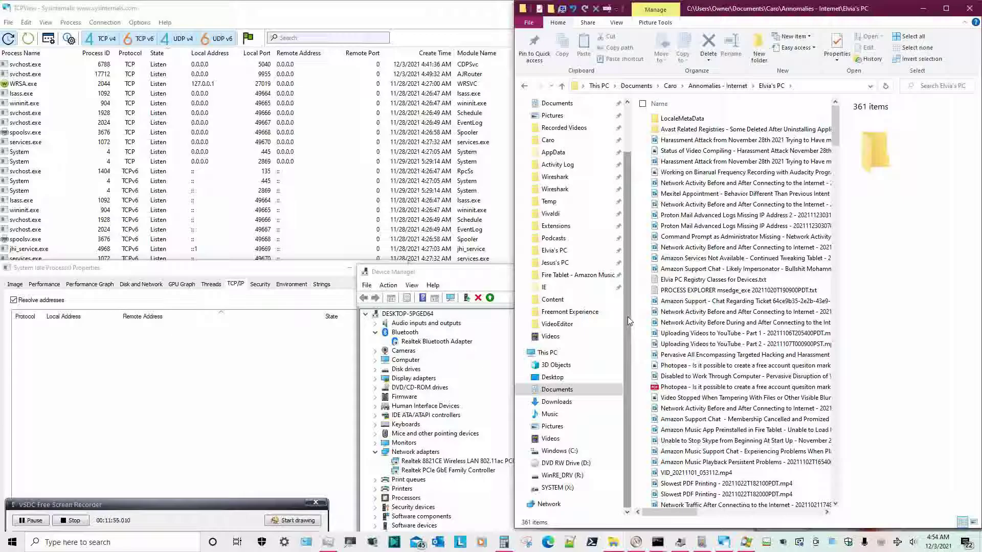
pyautogui.scroll(2, 627, 317)
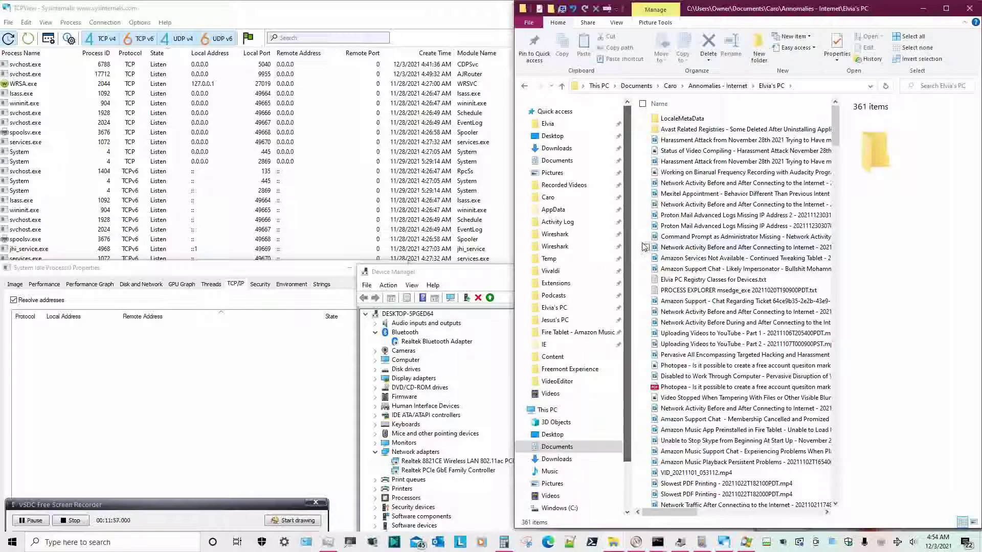
pyautogui.click(551, 270)
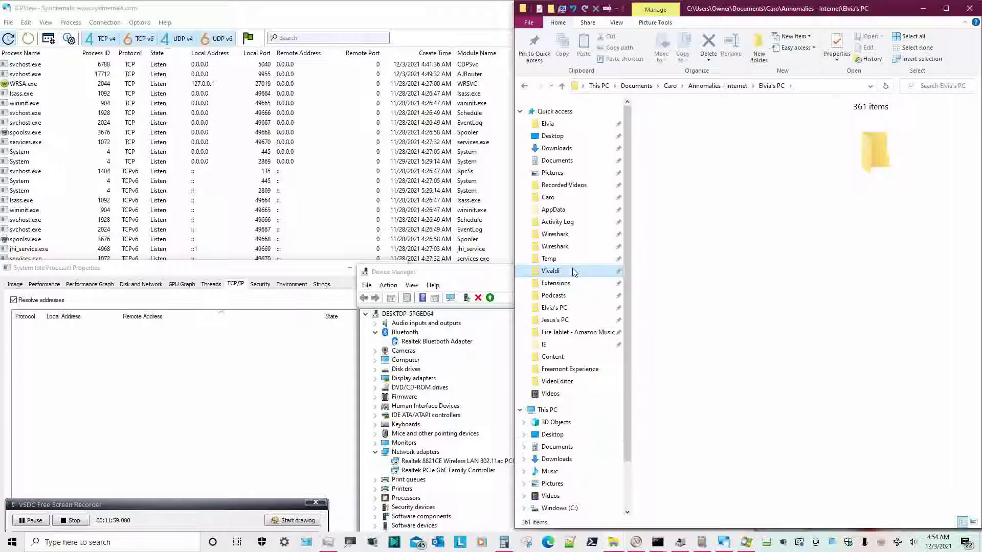
pyautogui.click(682, 122)
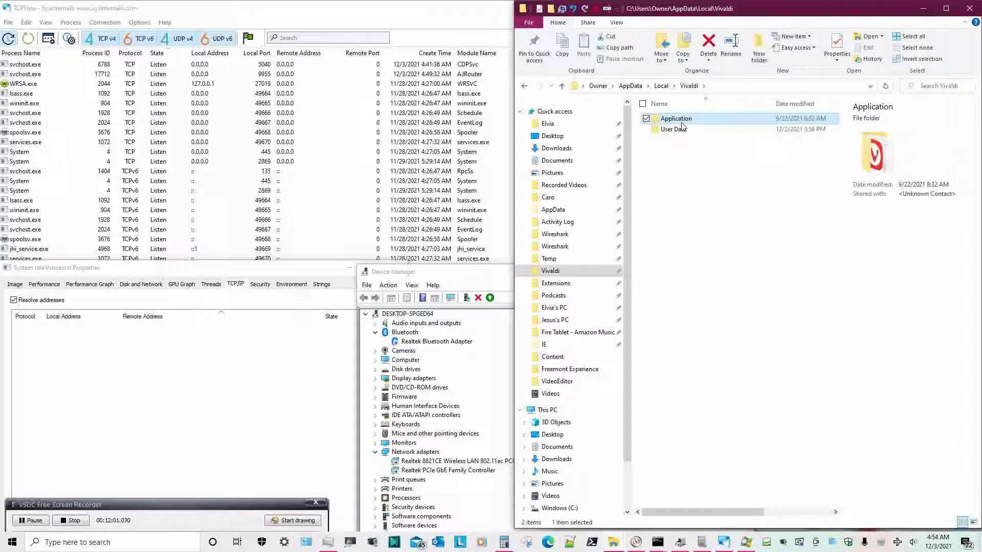
pyautogui.doubleClick(684, 120)
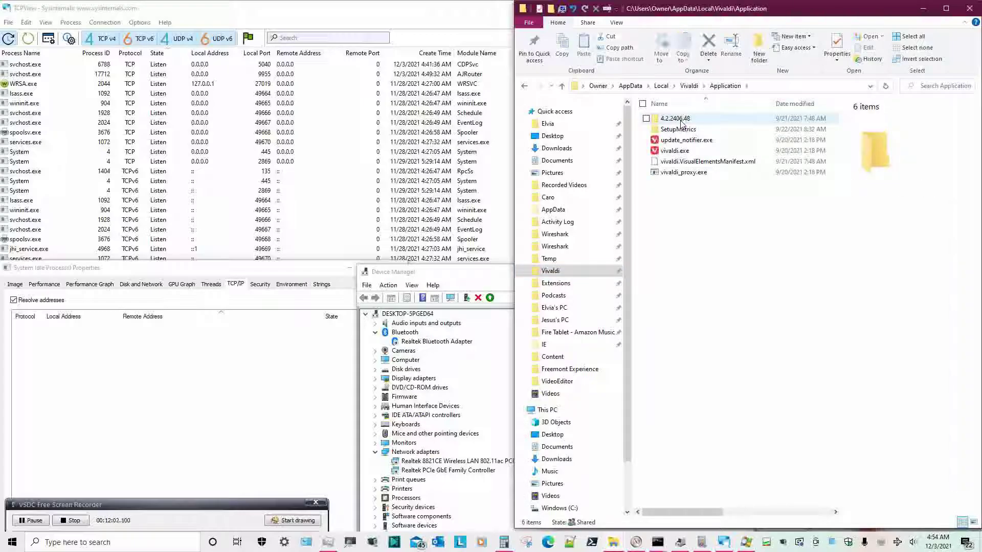
pyautogui.click(680, 151)
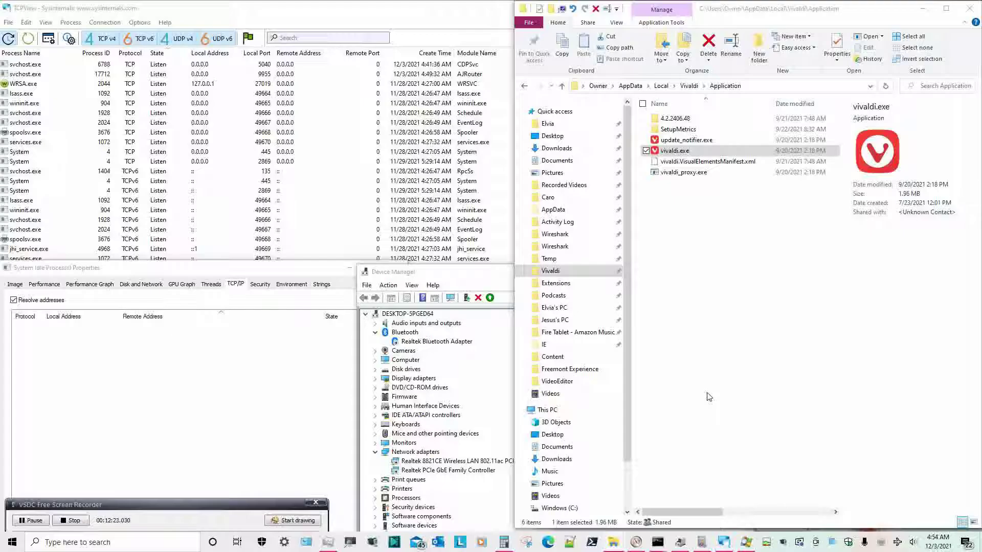
# Filter Process Explorer by "viva", maximize it, minimize the System Idle Process properties and examine the vivaldi.exe command lines.
pyautogui.click(746, 542)
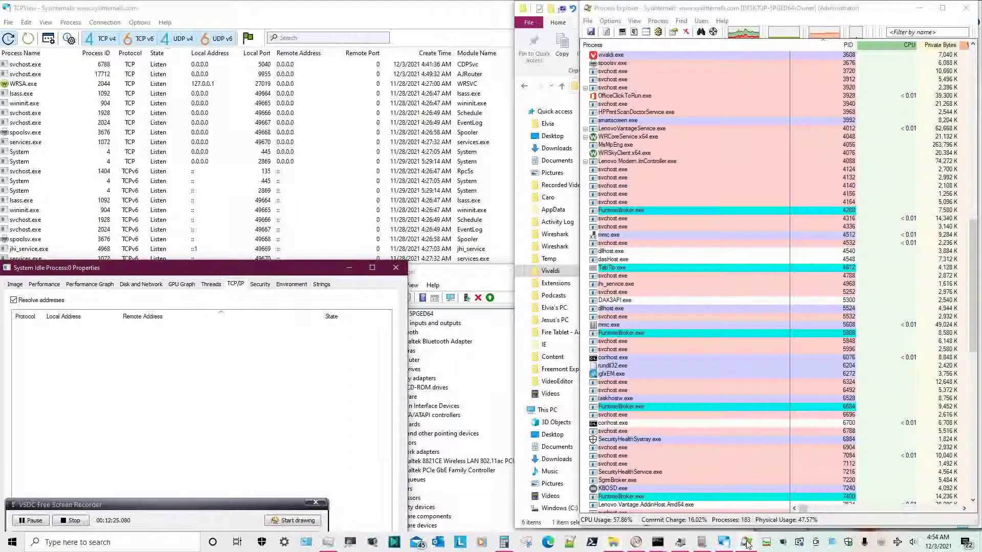
pyautogui.click(898, 34)
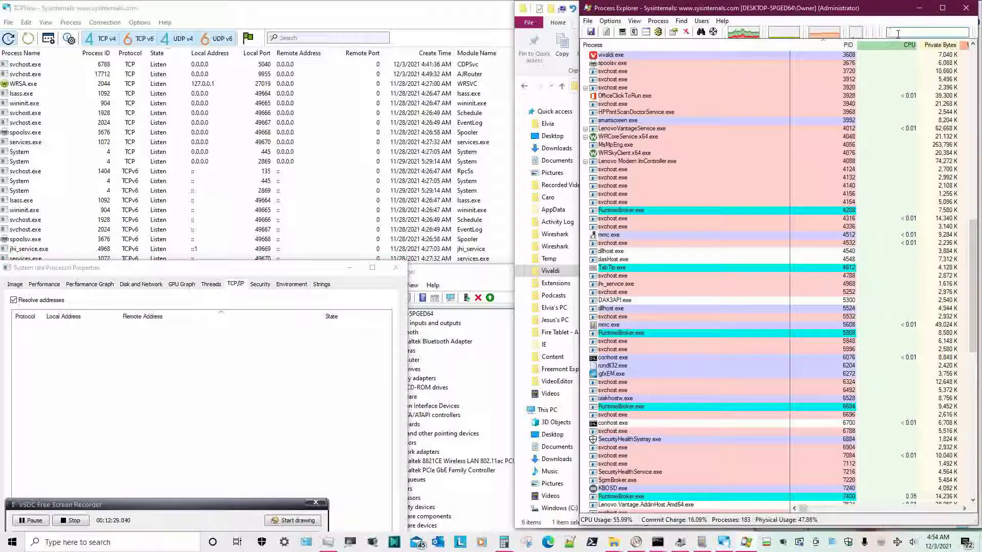
pyautogui.write('viva')
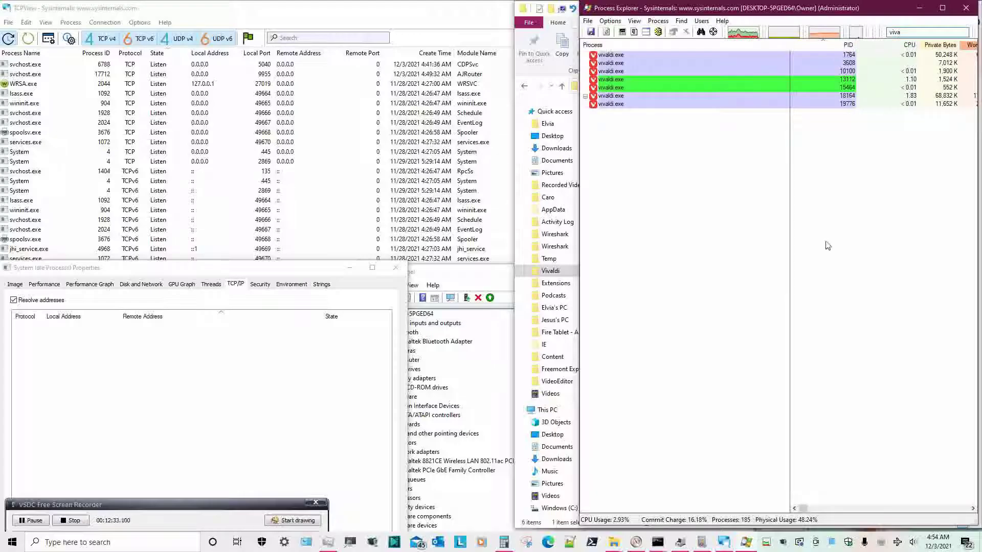
pyautogui.click(942, 8)
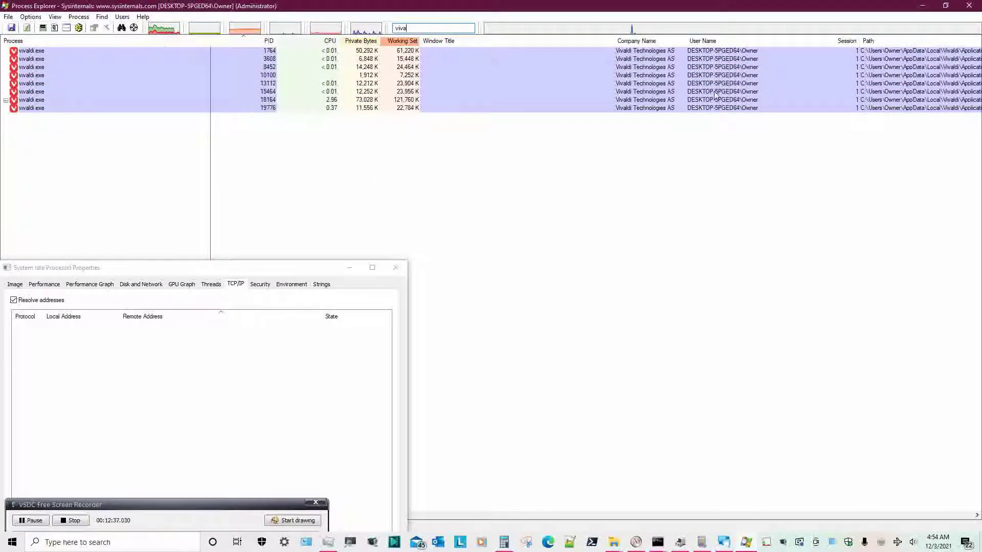
pyautogui.click(350, 268)
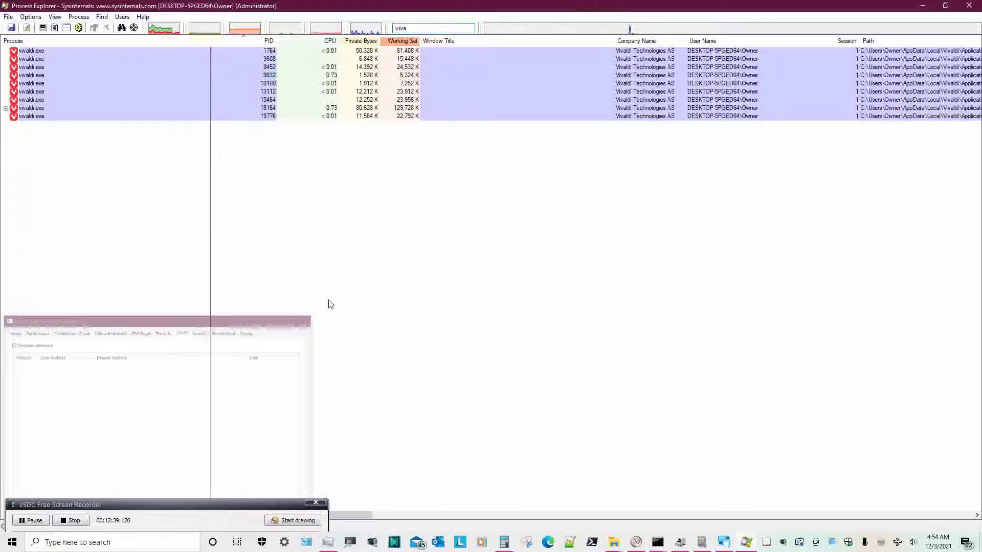
pyautogui.moveTo(343, 517); pyautogui.dragTo(510, 522)
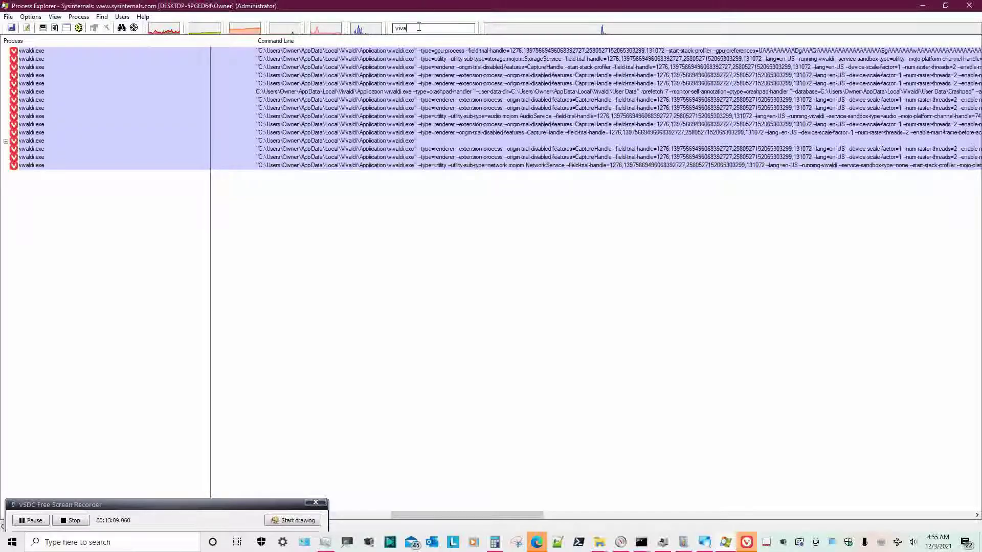
# Filter Process Explorer by "edge" to examine the msedge.exe command lines, and finish by clearing the filter and unmaximizing the window.
pyautogui.moveTo(409, 29); pyautogui.dragTo(387, 26)
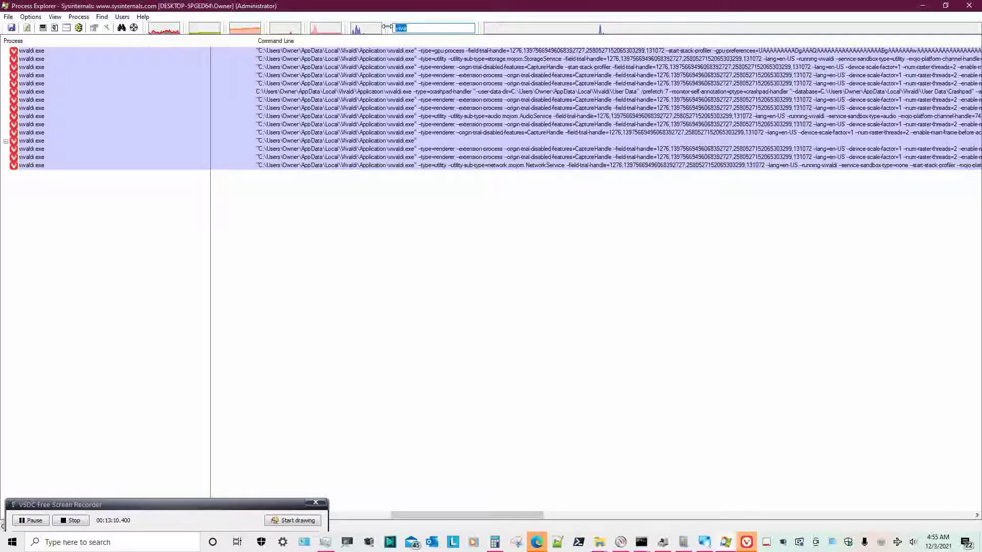
pyautogui.write('edge')
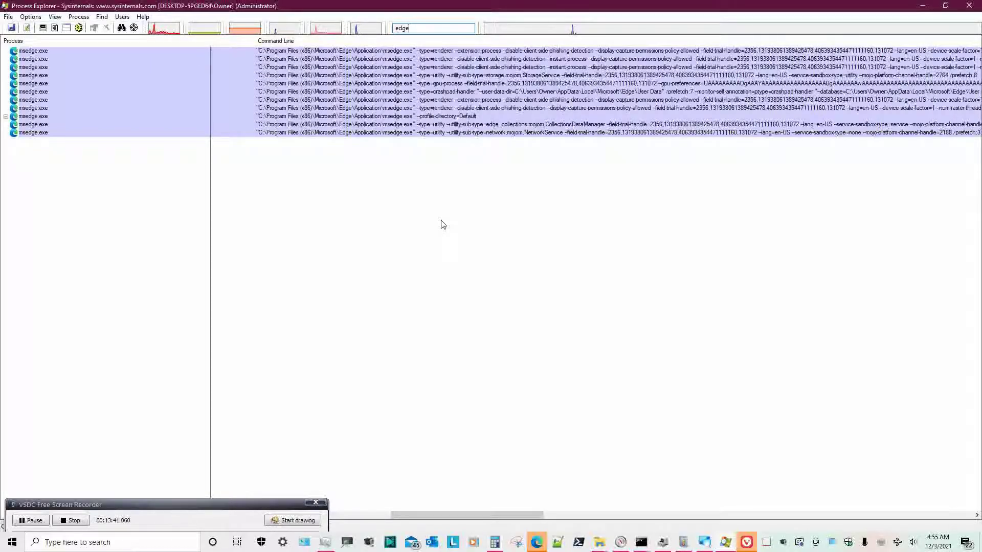
pyautogui.press('BackSpace')
pyautogui.press('BackSpace')
pyautogui.press('BackSpace')
pyautogui.press('BackSpace')
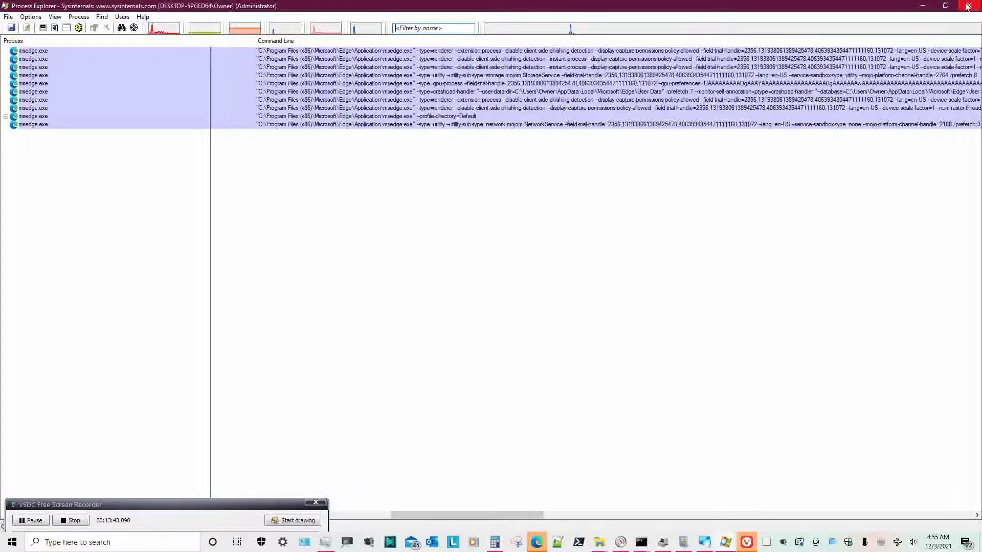
pyautogui.click(946, 6)
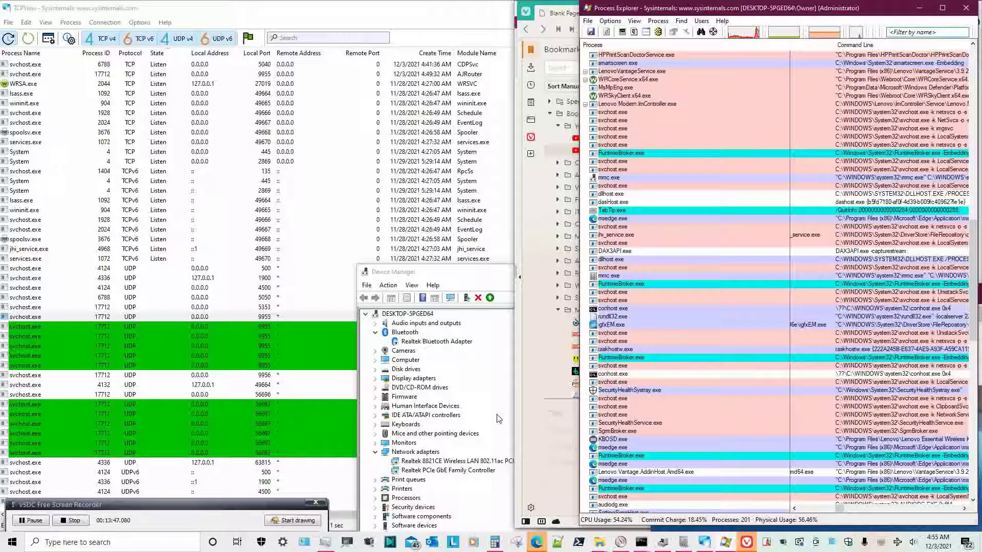
# Bring up the Vivaldi window and fit the Microsoft Edge window over it at full height and matching width, ending with Edge minimized.
pyautogui.click(748, 543)
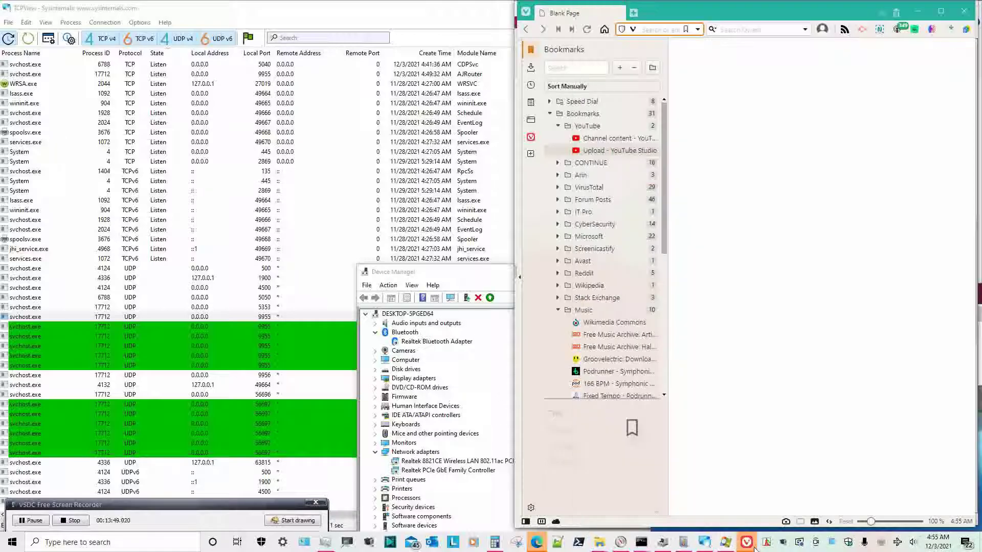
pyautogui.click(537, 543)
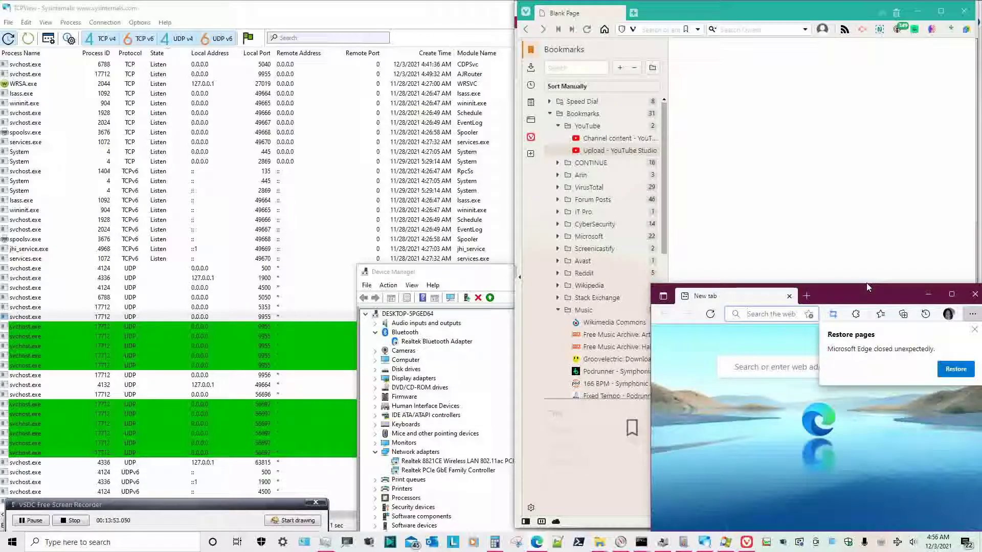
pyautogui.moveTo(866, 285); pyautogui.dragTo(844, 1)
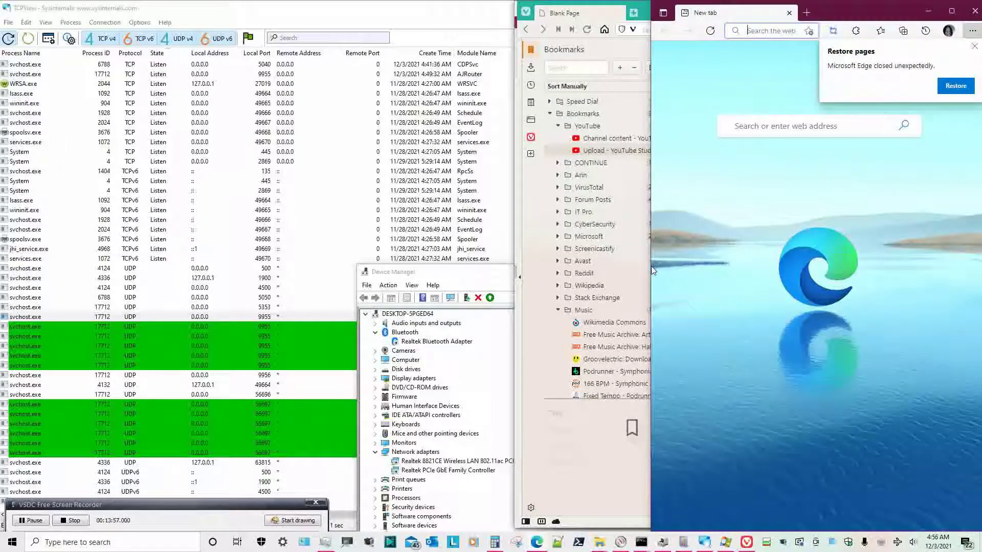
pyautogui.moveTo(652, 271); pyautogui.dragTo(516, 266)
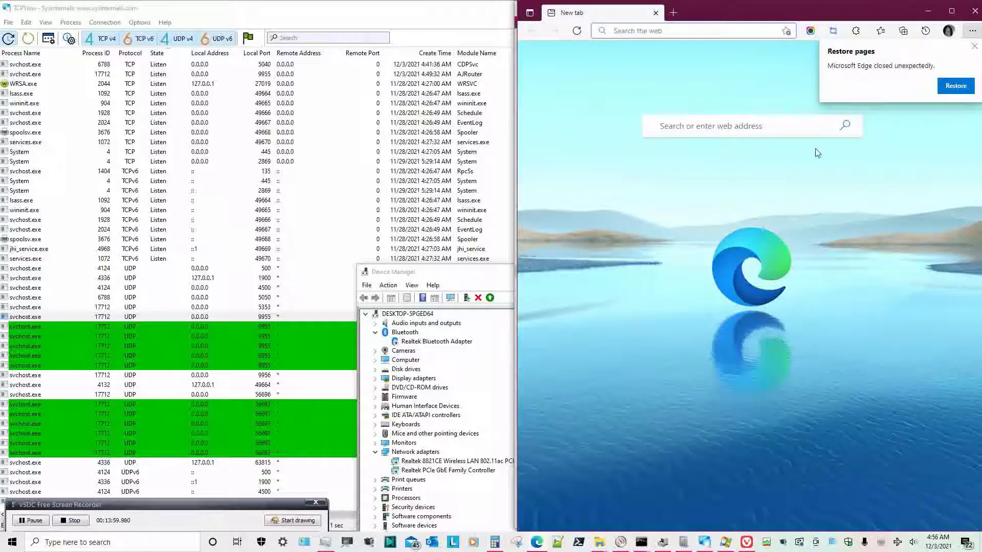
pyautogui.click(928, 11)
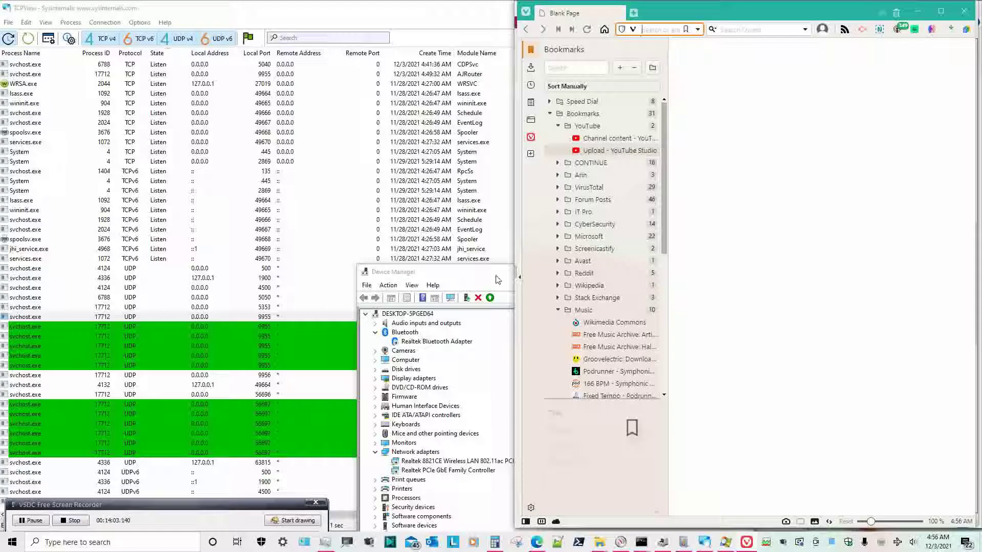
# Bring Device Manager forward and rerun the pnputil /enable-device command for the Realtek wireless adapter in the administrator PowerShell 7 console.
pyautogui.click(497, 276)
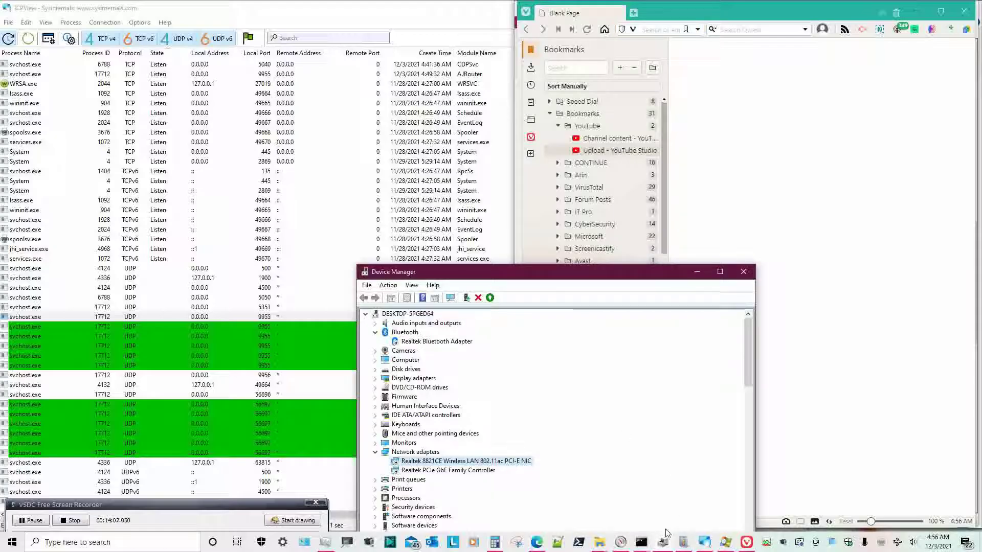
pyautogui.moveTo(641, 542)
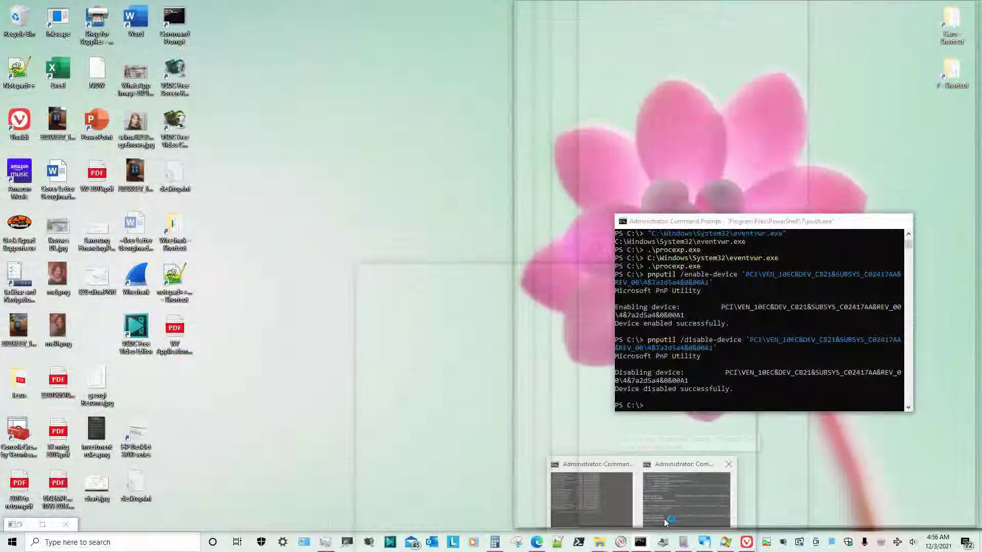
pyautogui.click(664, 519)
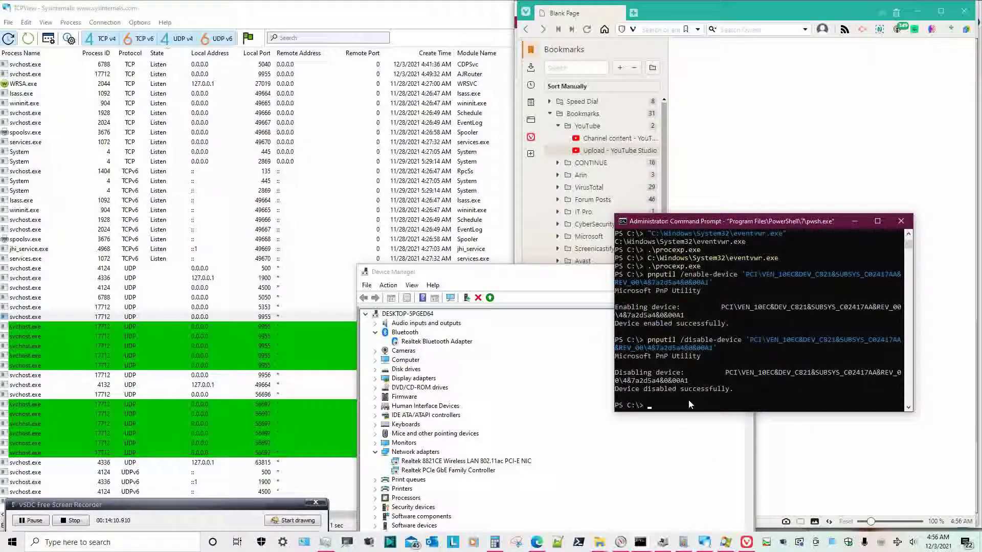
pyautogui.press('Up')
pyautogui.press('Up')
pyautogui.press('Return')
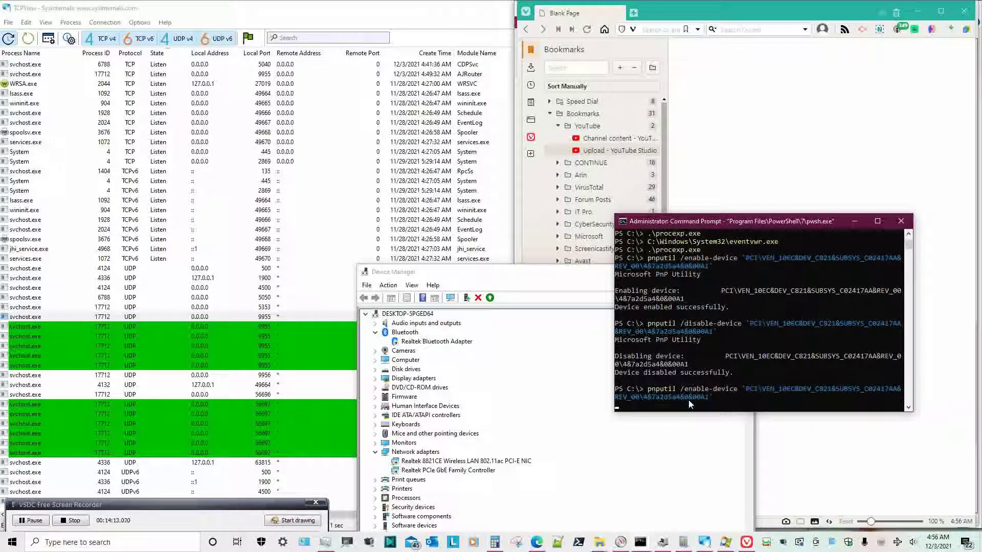
# Minimize the console and Device Manager and bring up Resource Monitor's network activity beside TCPView.
pyautogui.click(854, 224)
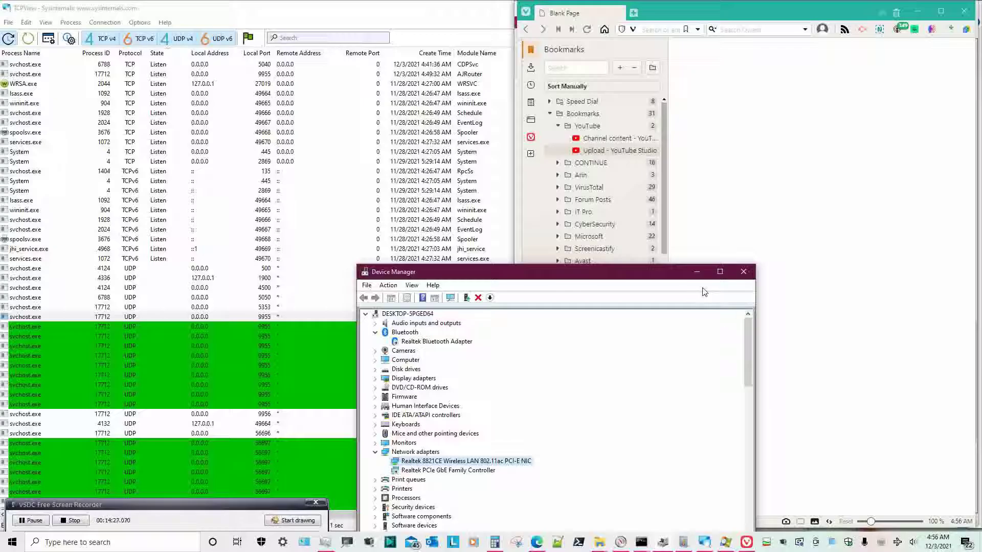
pyautogui.click(697, 272)
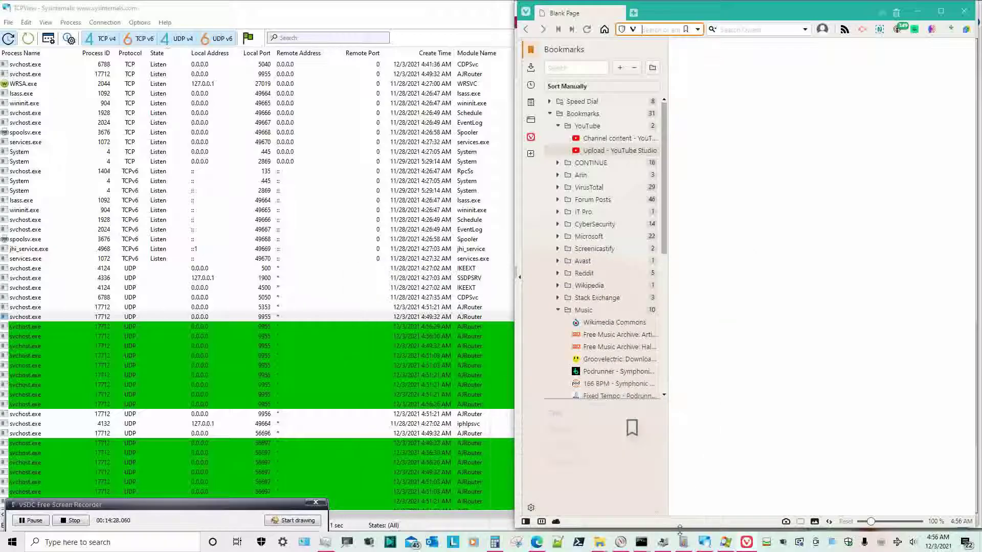
pyautogui.click(622, 545)
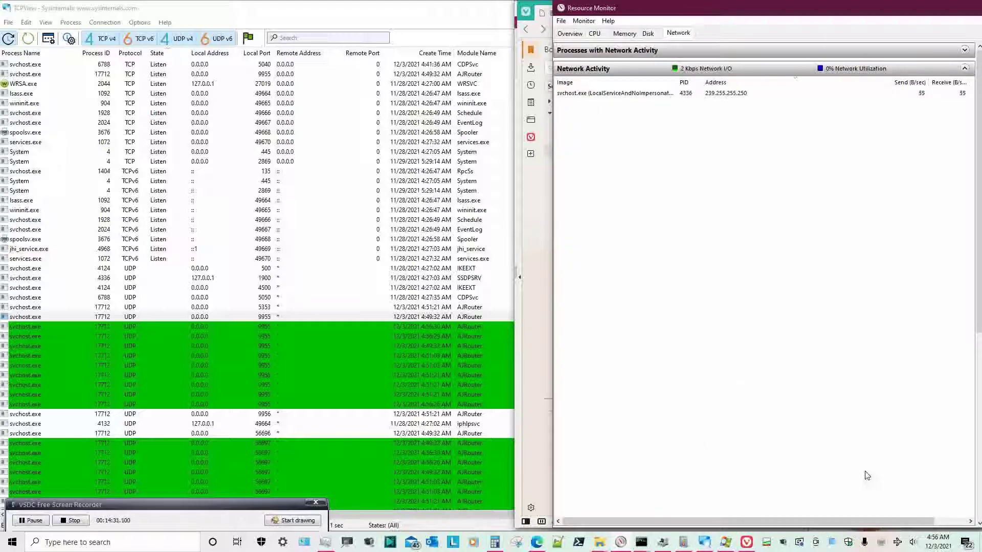